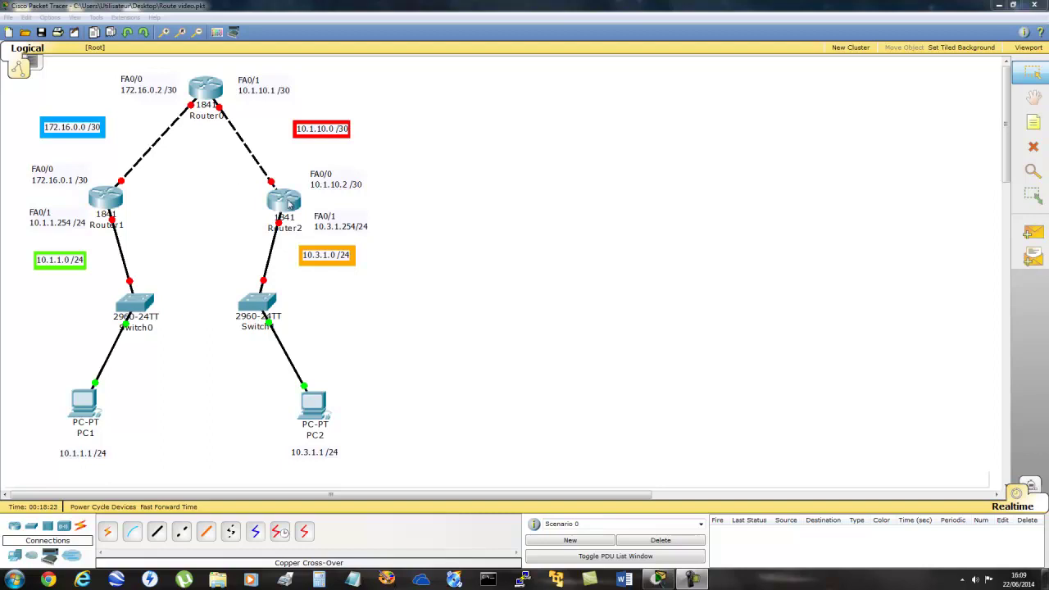
- Open Router2's command line and enter global configuration mode through privileged mode
click(288, 204)
drag(233, 13, 636, 90)
click(508, 102)
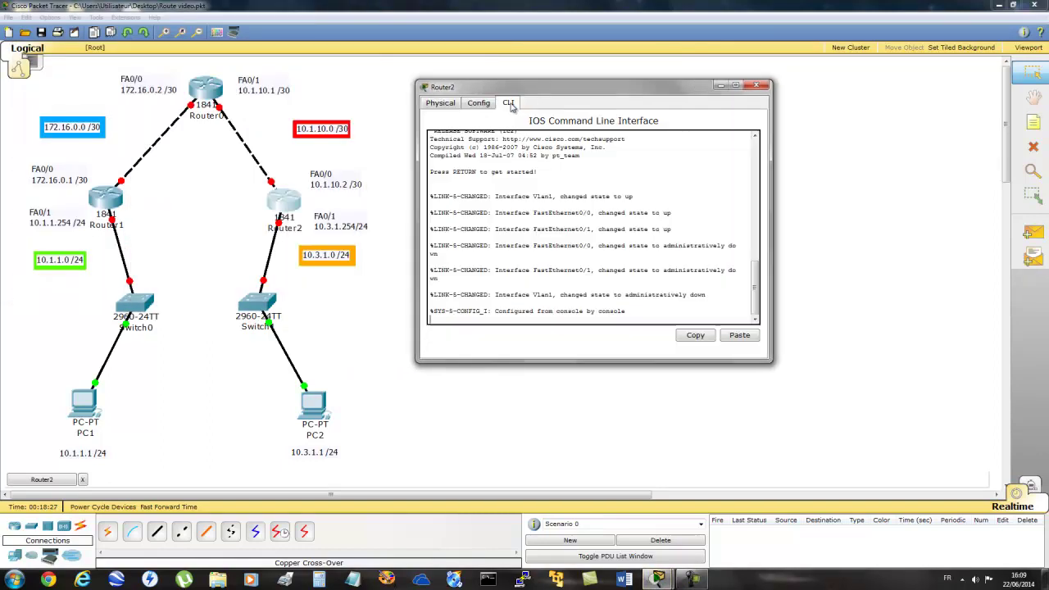
key(Return)
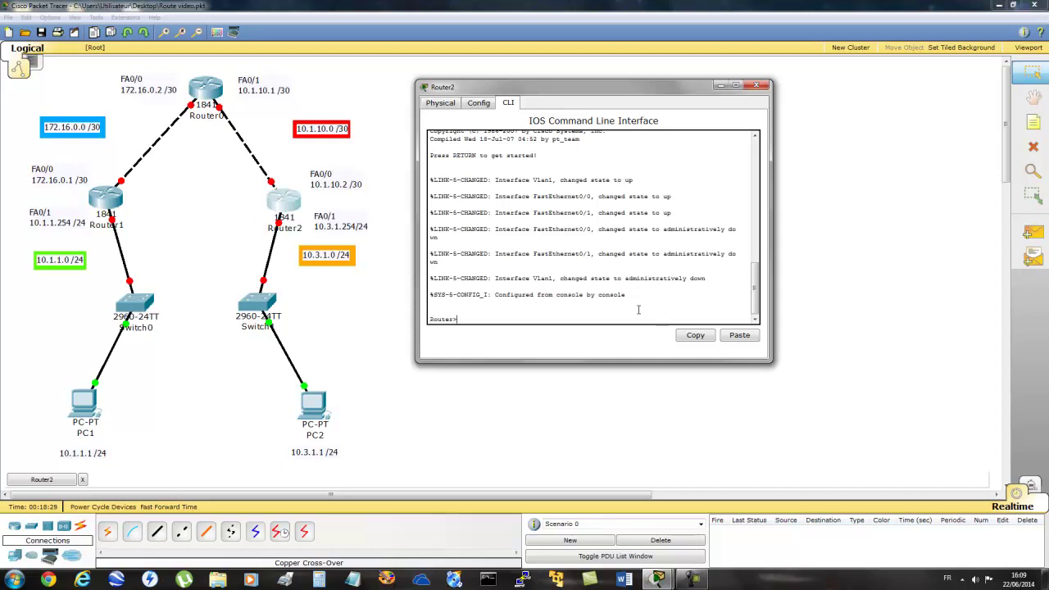
text(en)
key(Return)
text(conf t)
key(Return)
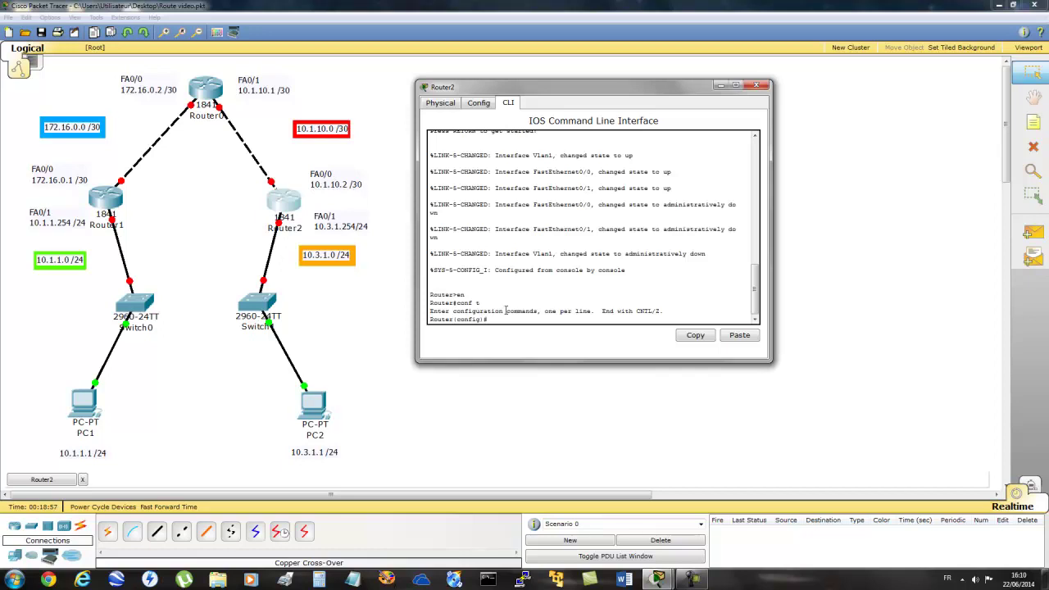
- Configure Router2's fa0/1 interface with IP address 10.3.1.254 and mask 255.255.255.0, and enable it
text(int fa)
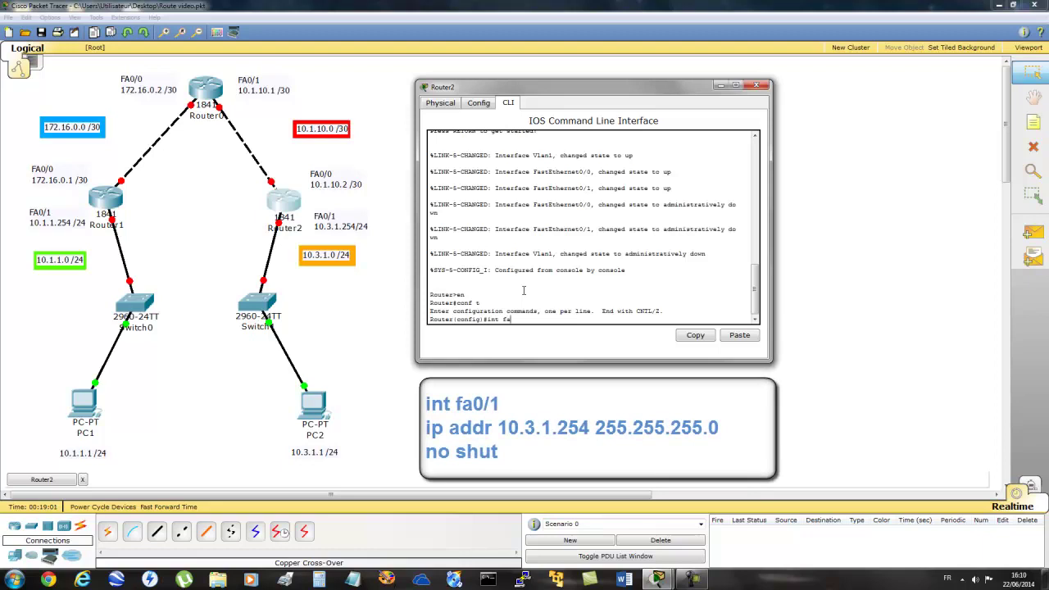
text(0/1)
key(Return)
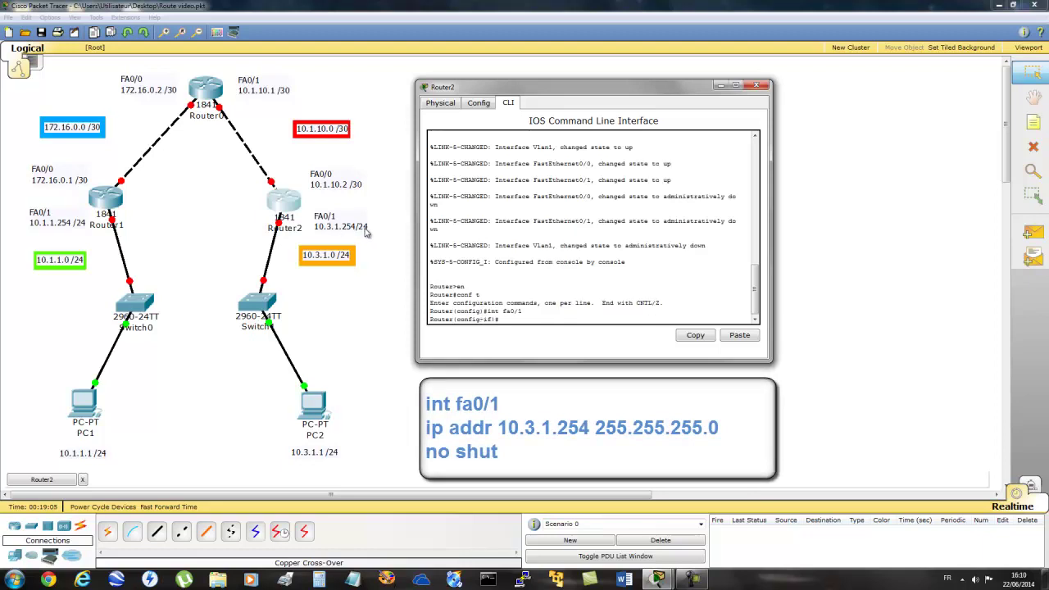
text(ip addr 10.3.1.254 255.255.255.0)
key(Return)
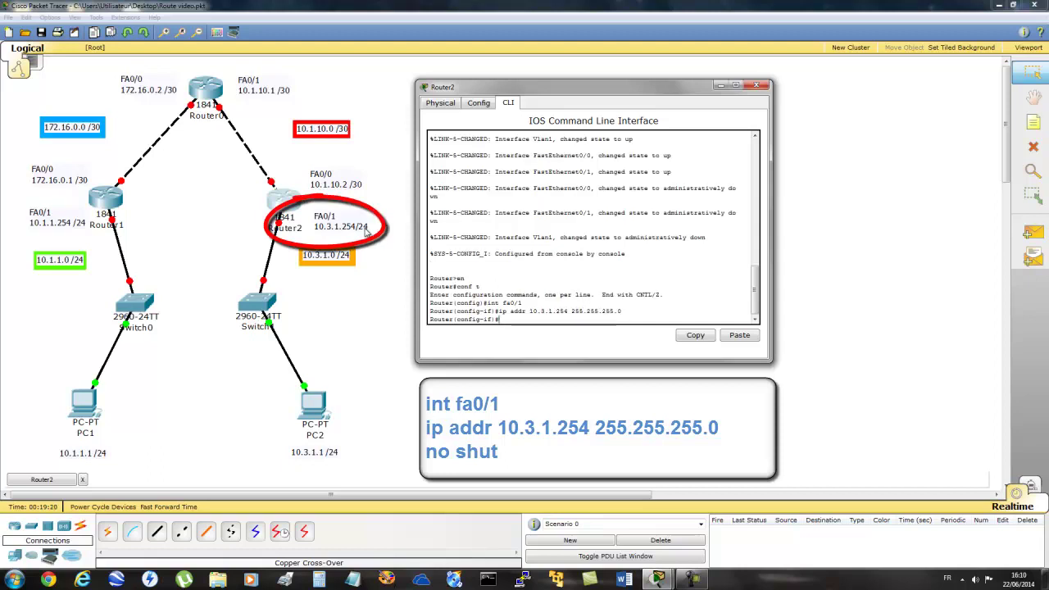
text(no shut)
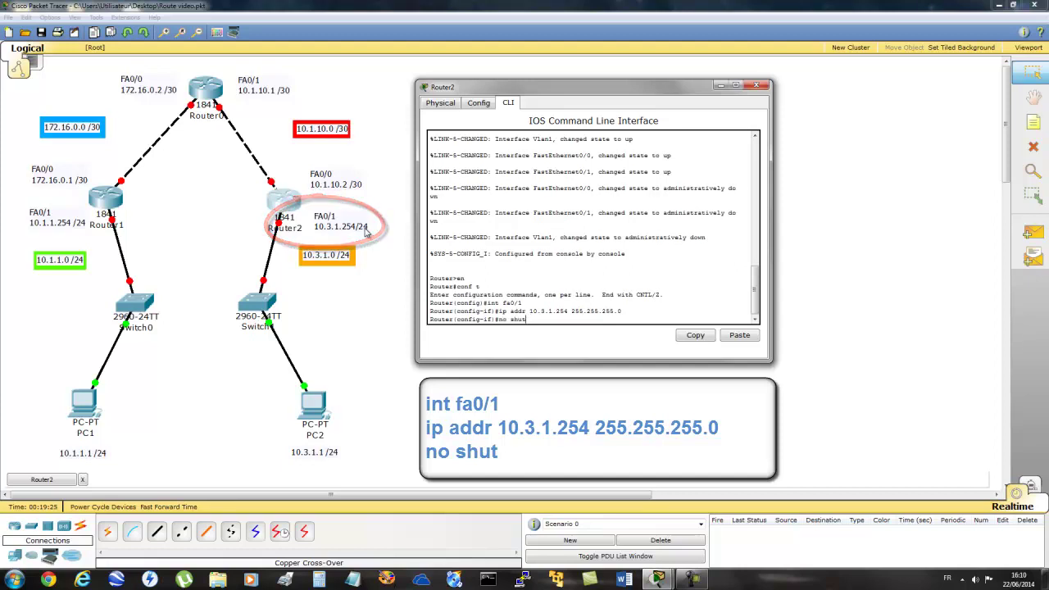
key(Return)
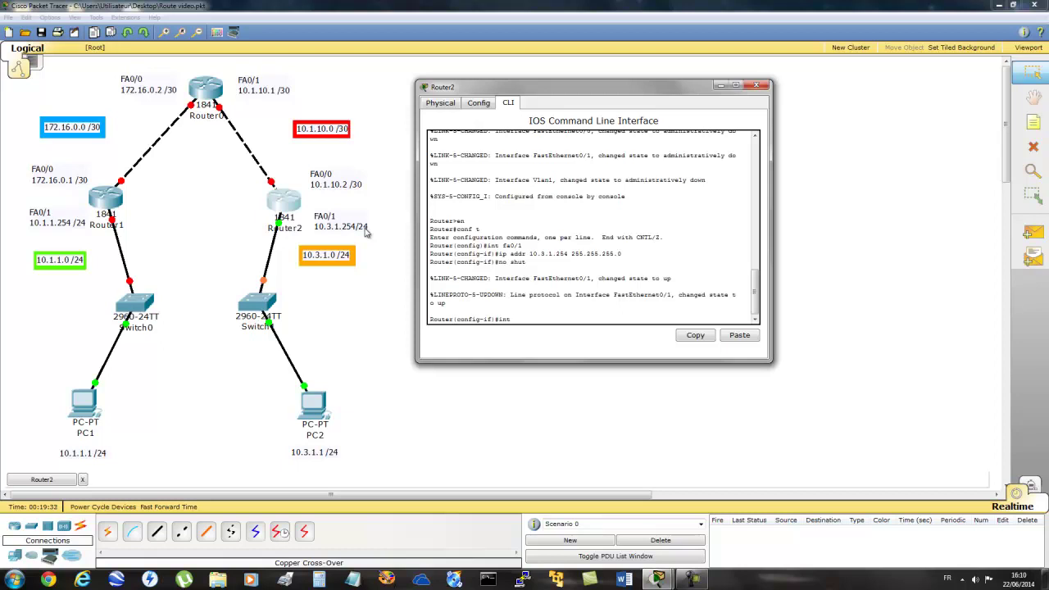
- Configure Router2's fa0/0 interface with IP address 10.1.10.2 and mask 255.255.255.252, and enable it
text(0/0)
key(Return)
text(ip addr)
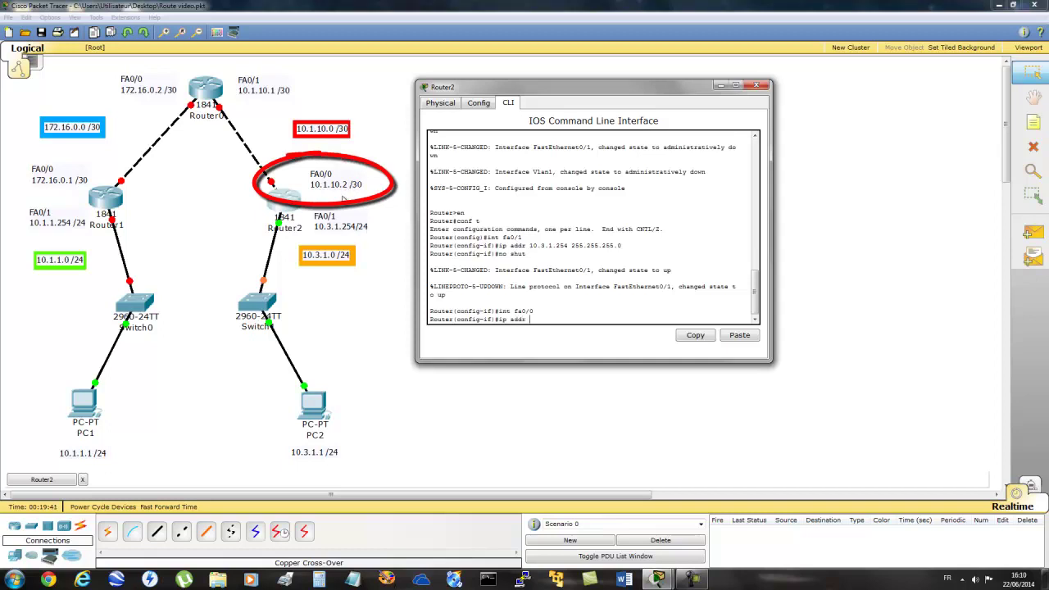
text( 10.1.10.2 255.255.255)
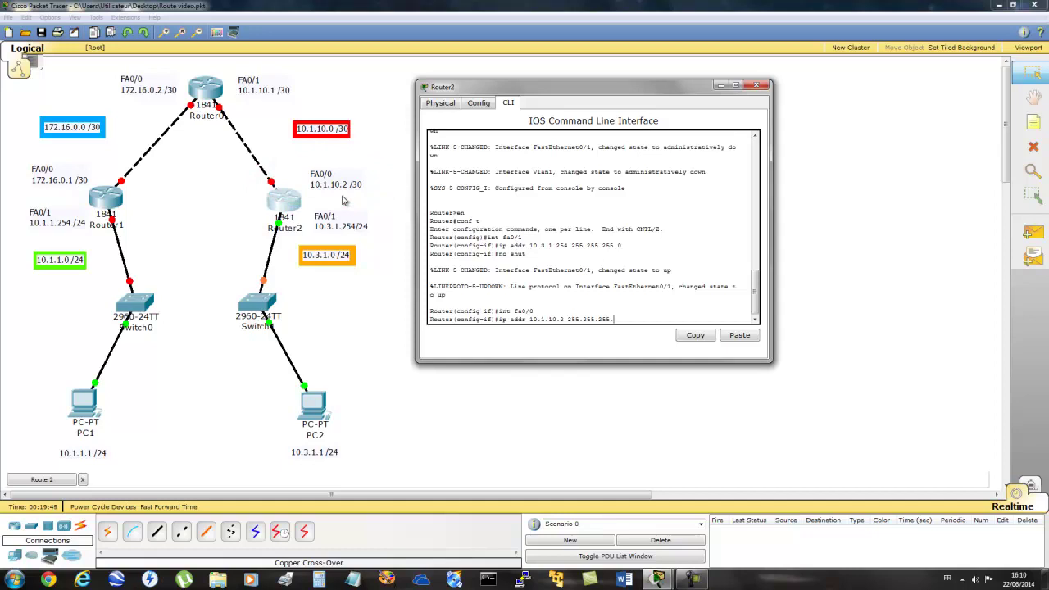
text(.252)
key(Return)
text(no shut)
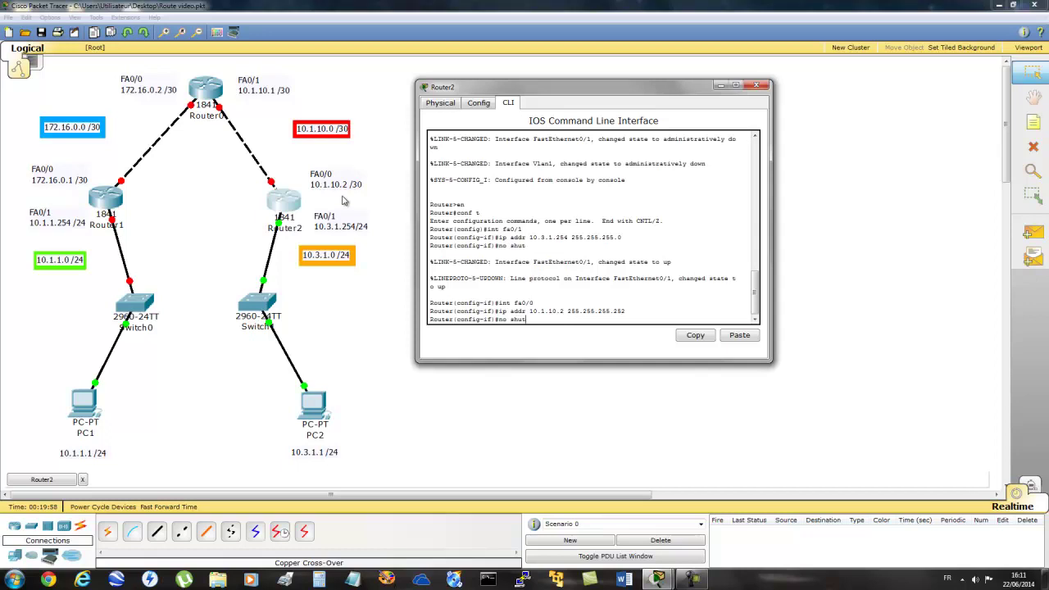
key(Return)
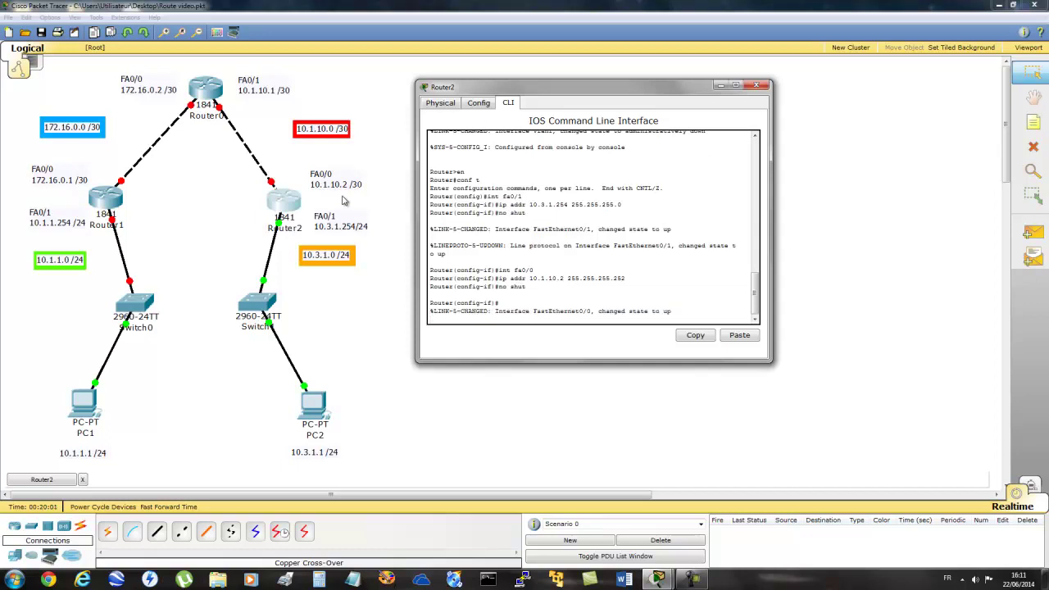
key(Return)
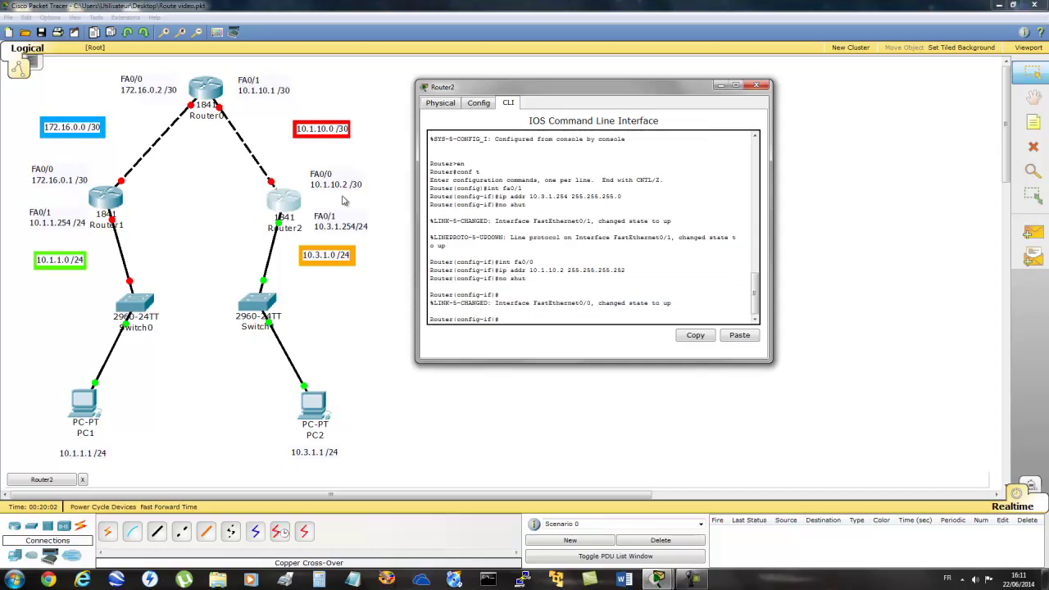
- Check Router2's port summary in the topology, and return to its command line
click(377, 346)
mouse_move(287, 199)
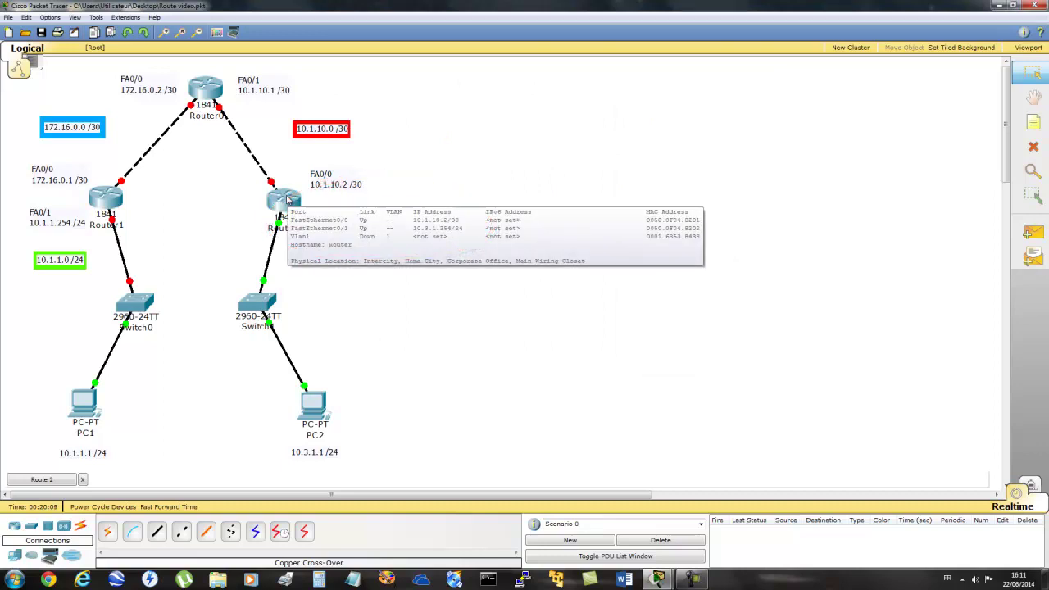
click(287, 199)
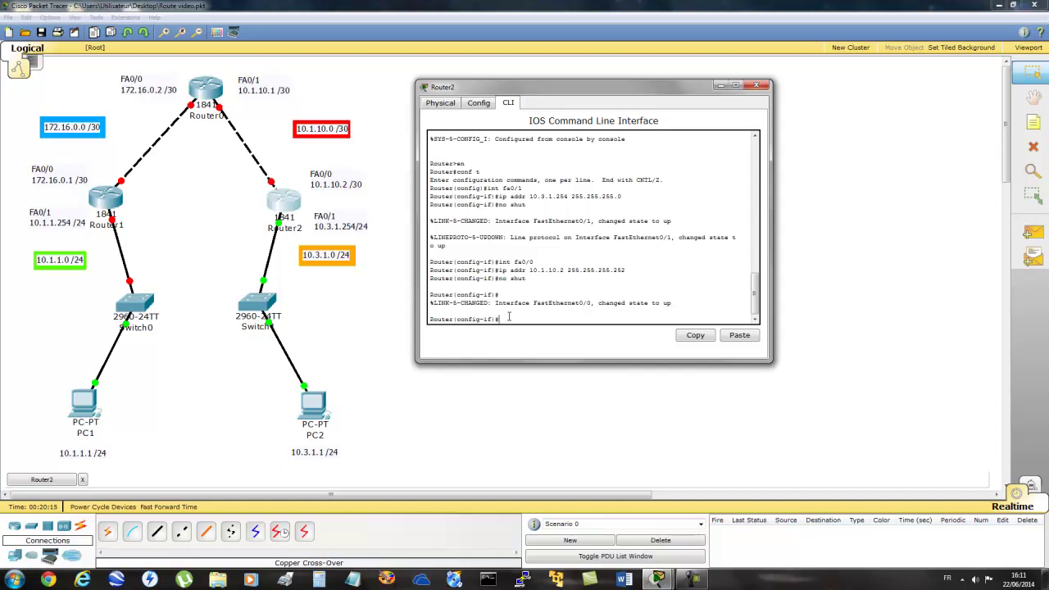
- Enable RIP routing on Router2 and set it to version 2
text(route)
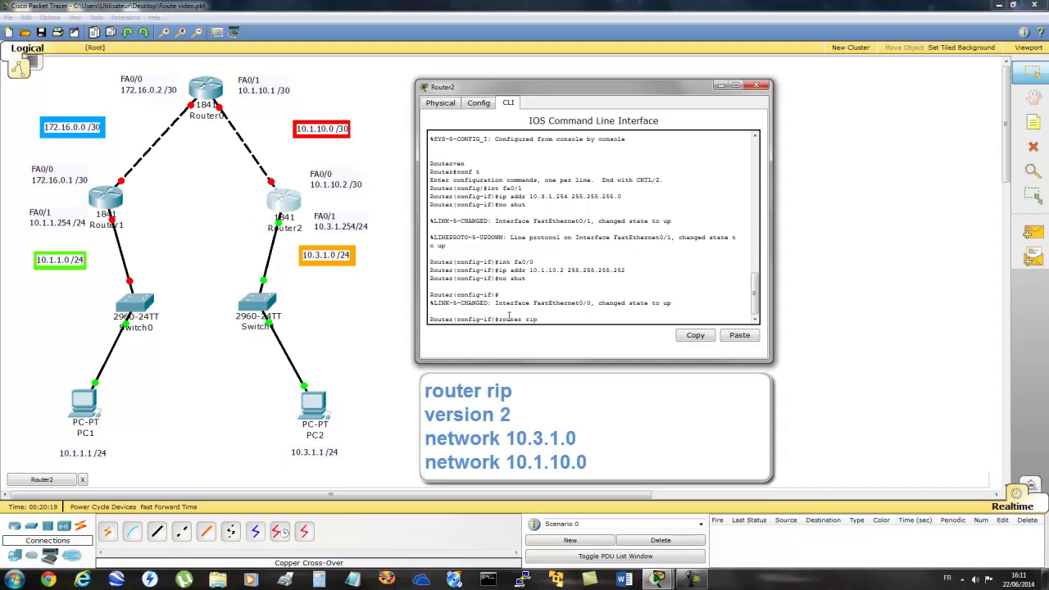
text(r rip)
key(Return)
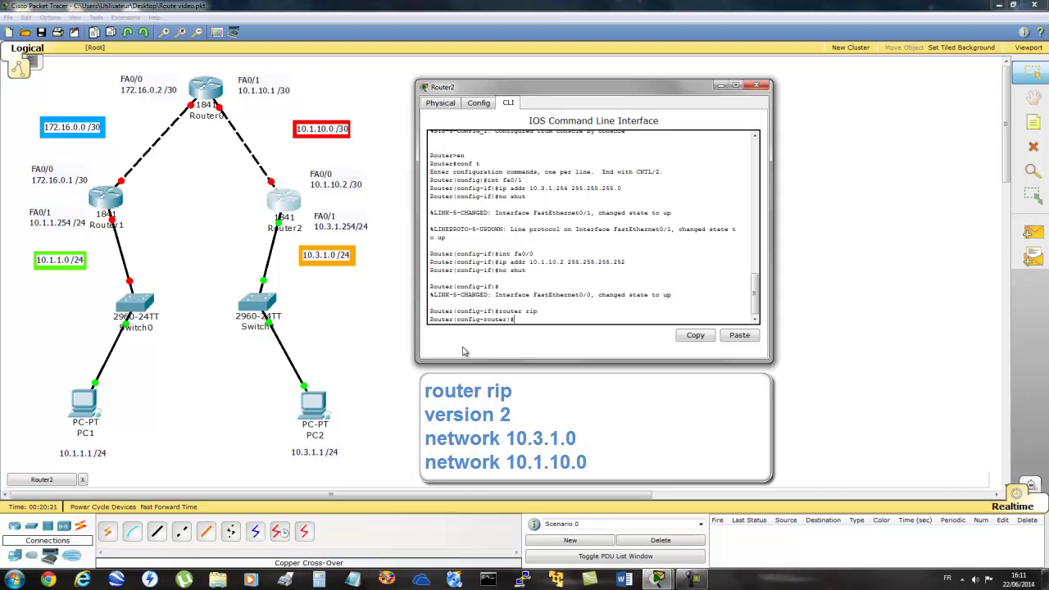
text(ersion 2)
key(Return)
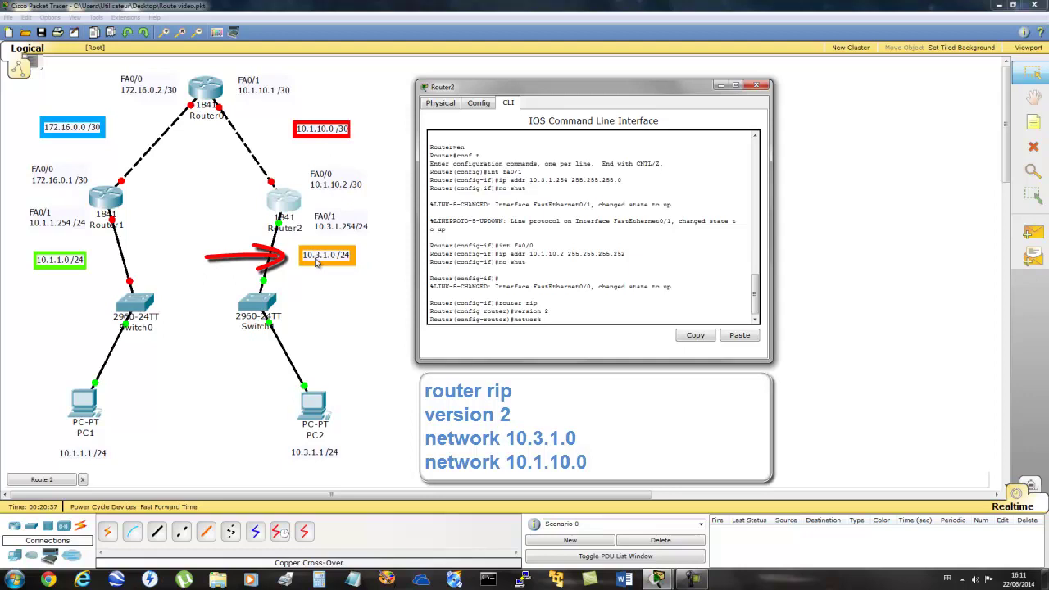
- Advertise networks 10.3.1.0 and 10.1.10.0 in Router2's RIP configuration, and leave router configuration mode
text(10.3.1.0)
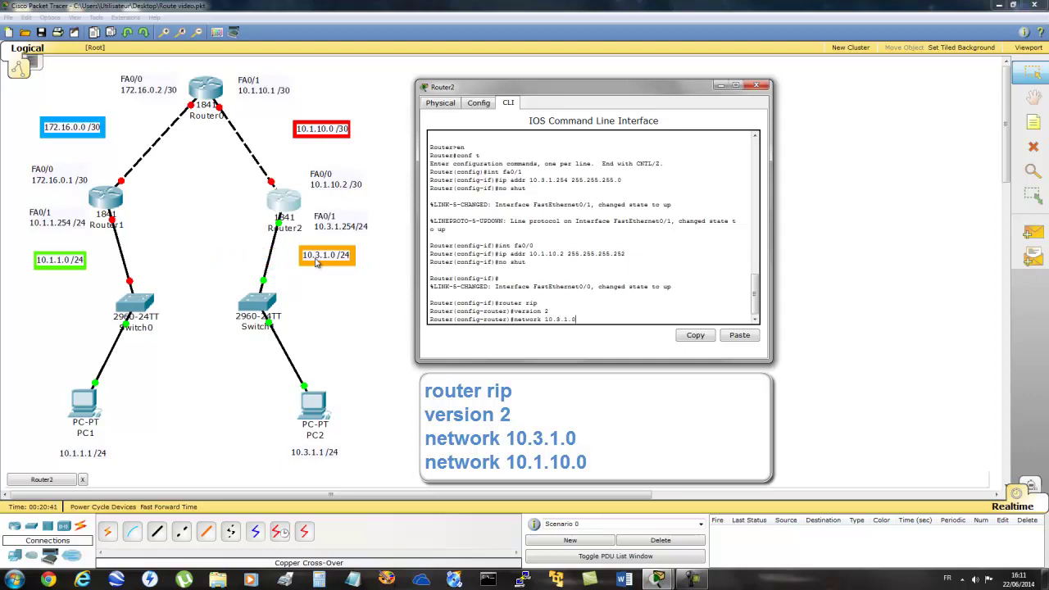
key(Return)
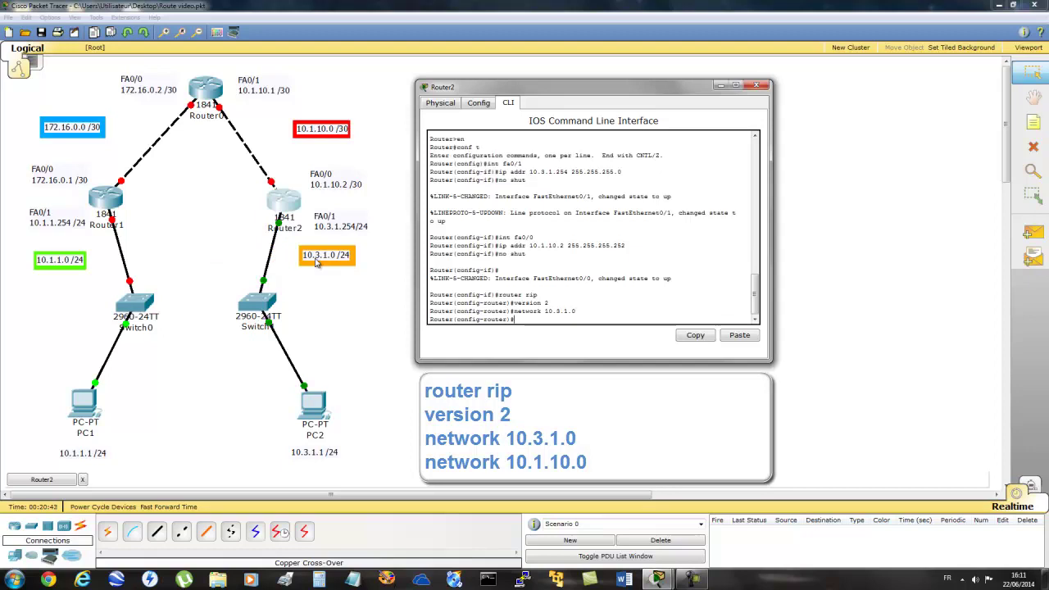
text(network )
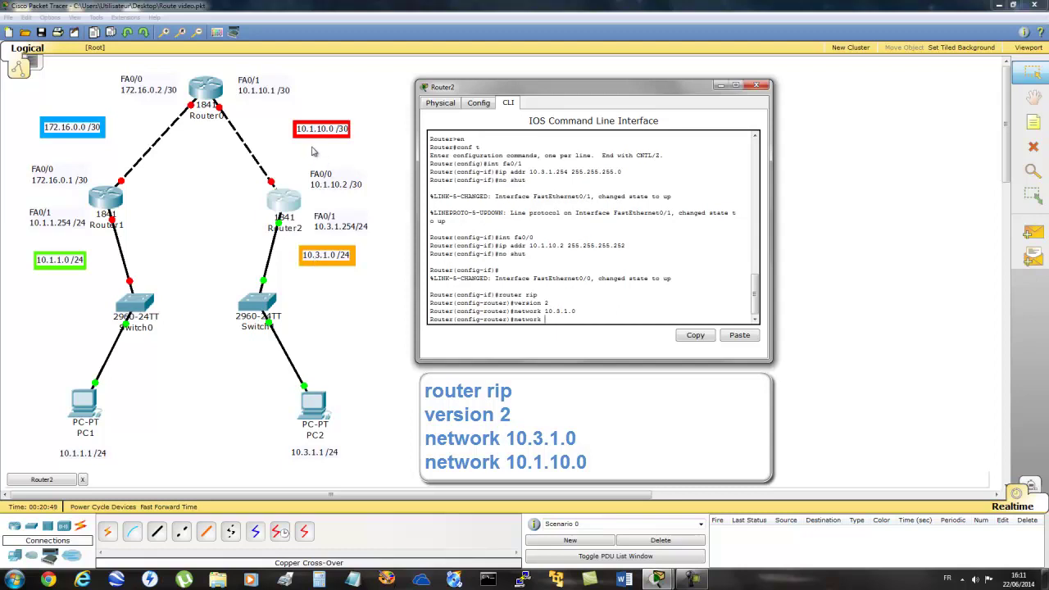
text(10.1.1)
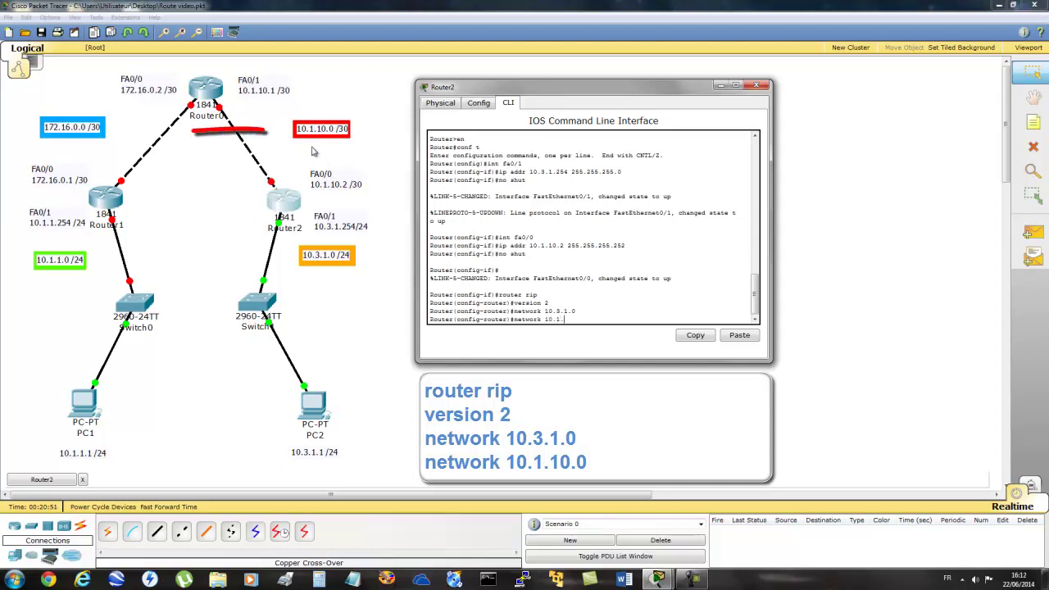
text(0.0)
key(Return)
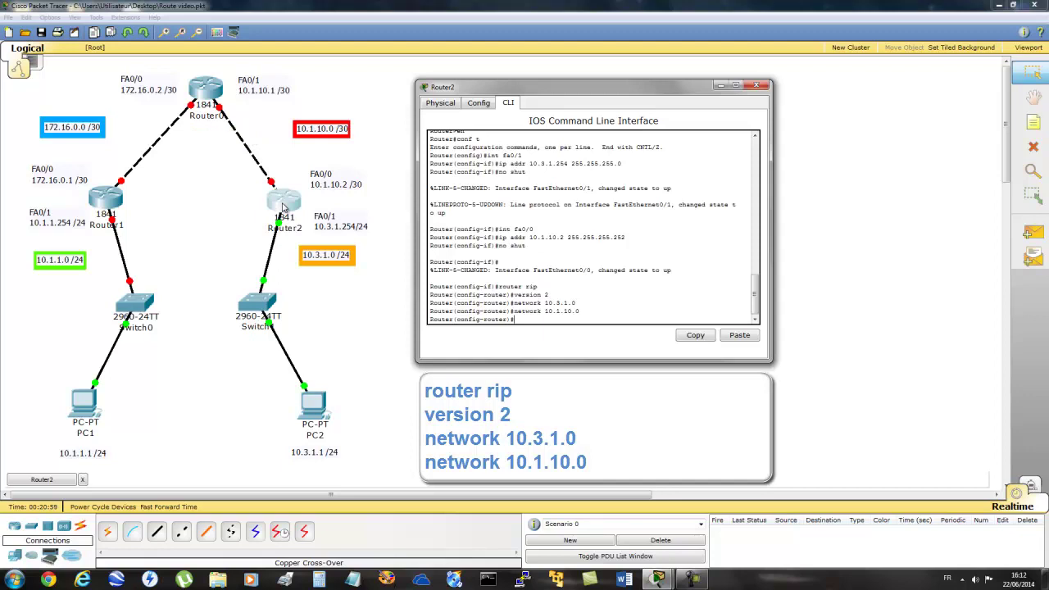
text(exit)
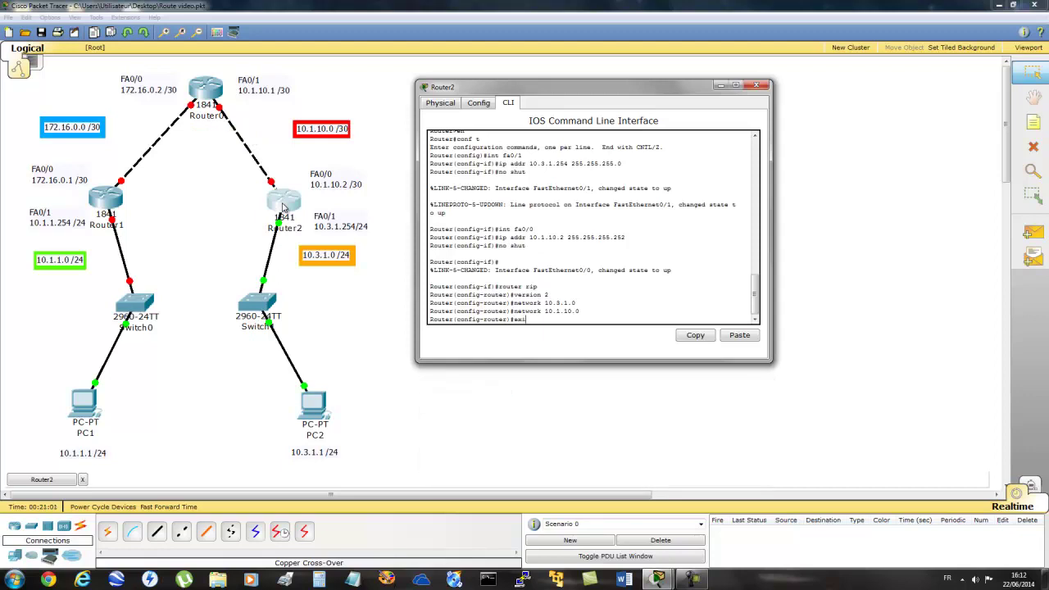
key(Return)
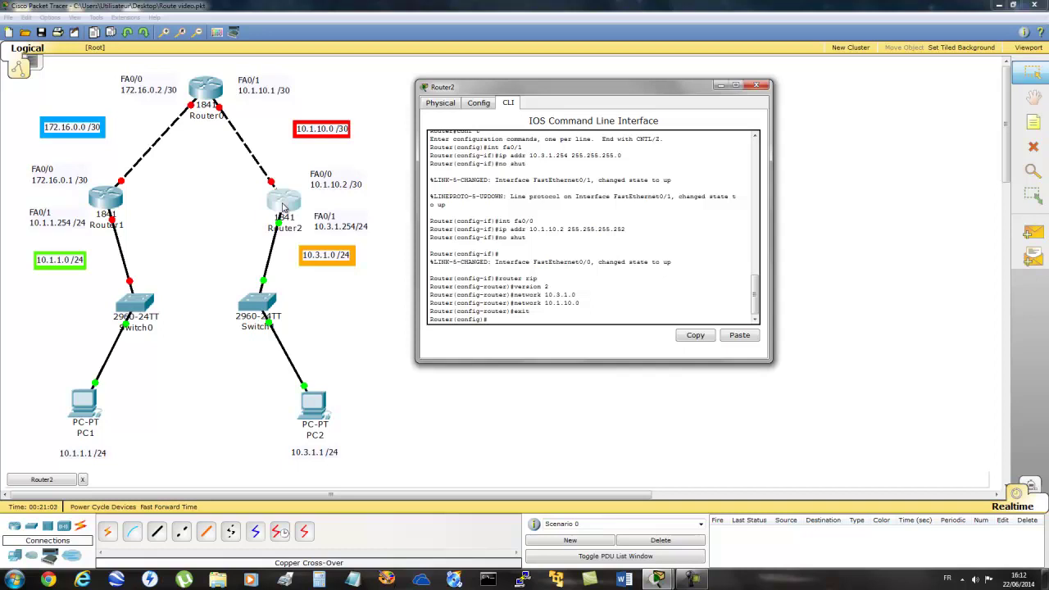
text(copy)
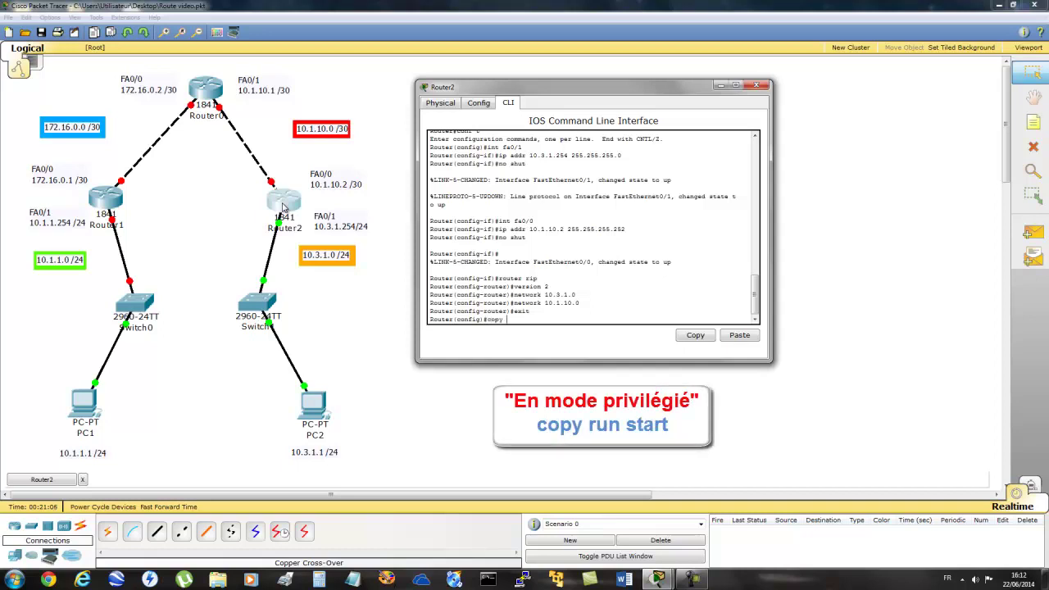
key(BackSpace)
key(BackSpace)
key(BackSpace)
key(BackSpace)
key(BackSpace)
- Return Router2 to privileged mode and save the running configuration to startup-config with "copy run start"
text(exit)
key(Return)
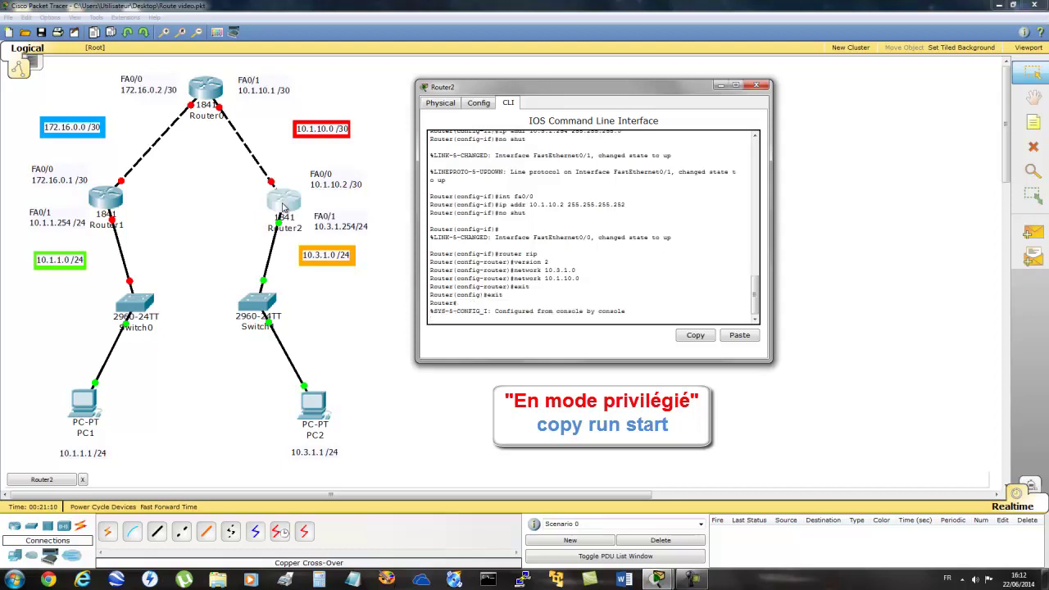
text(copy )
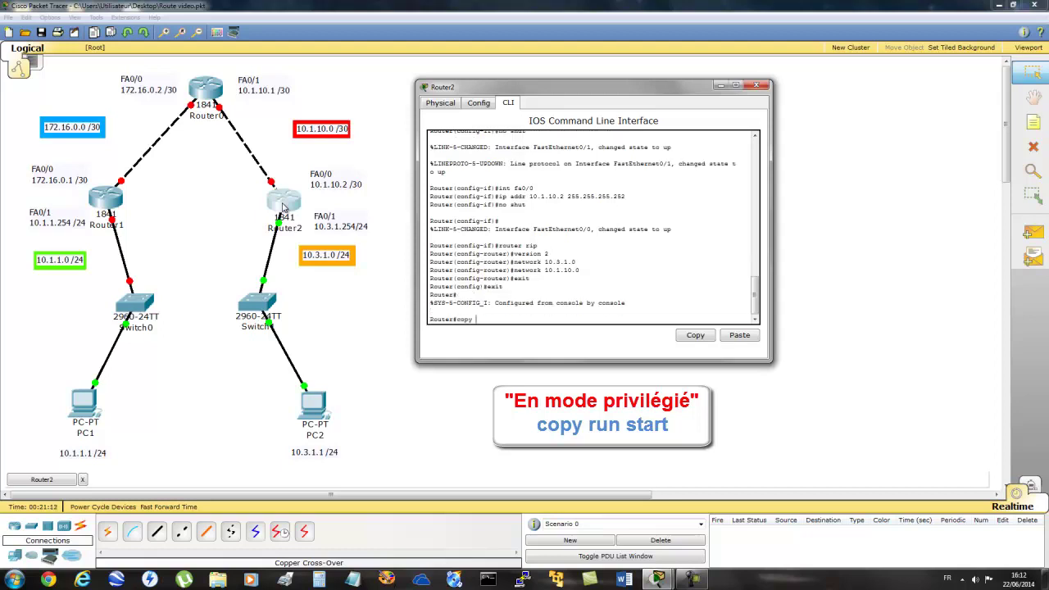
text(run start)
key(Return)
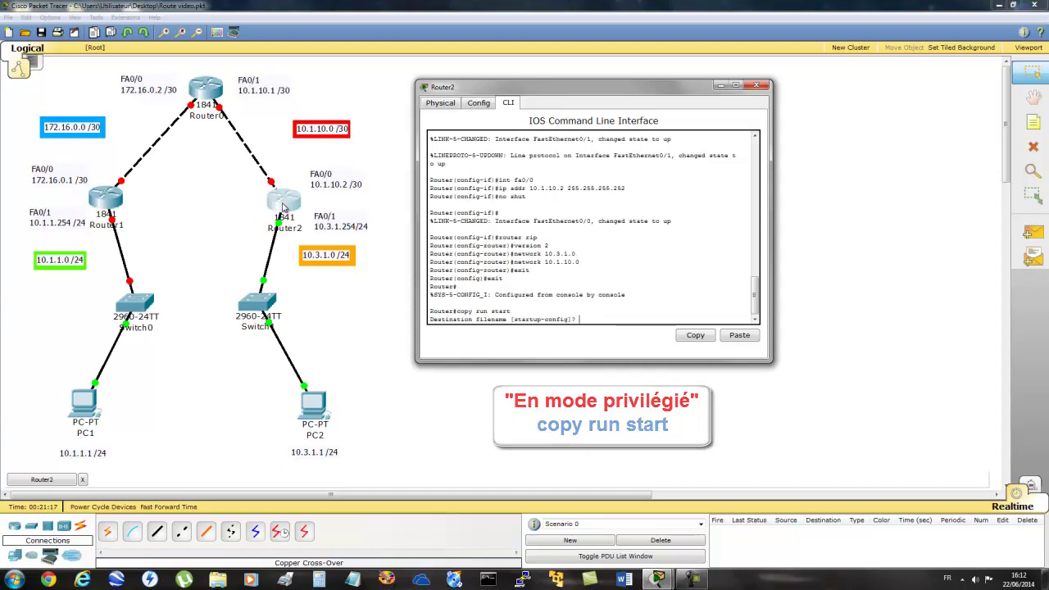
key(Return)
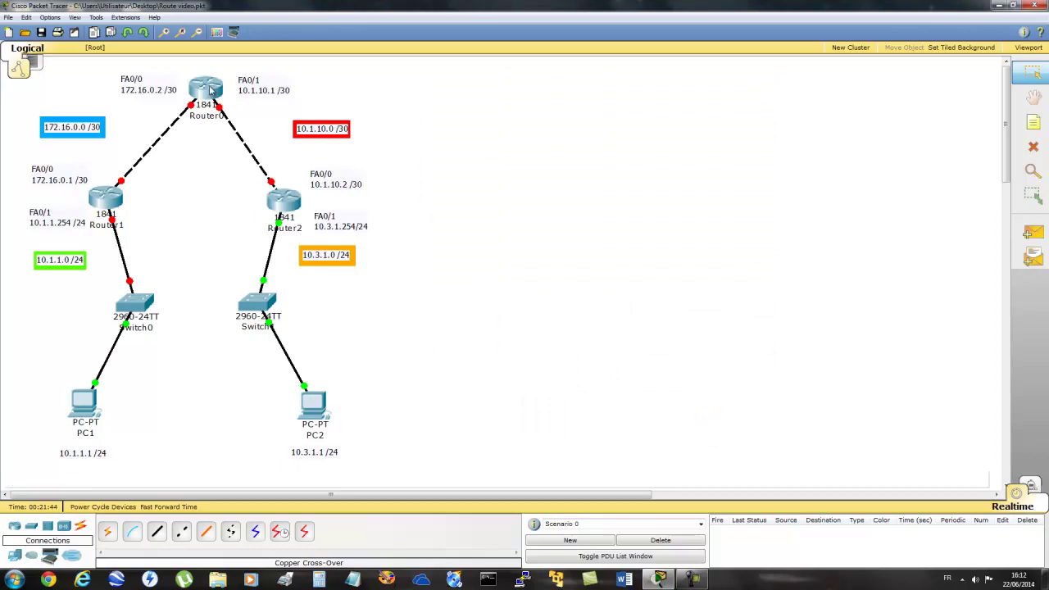
- Open Router0's command line and enter global configuration mode through privileged mode
click(210, 90)
drag(218, 66, 596, 106)
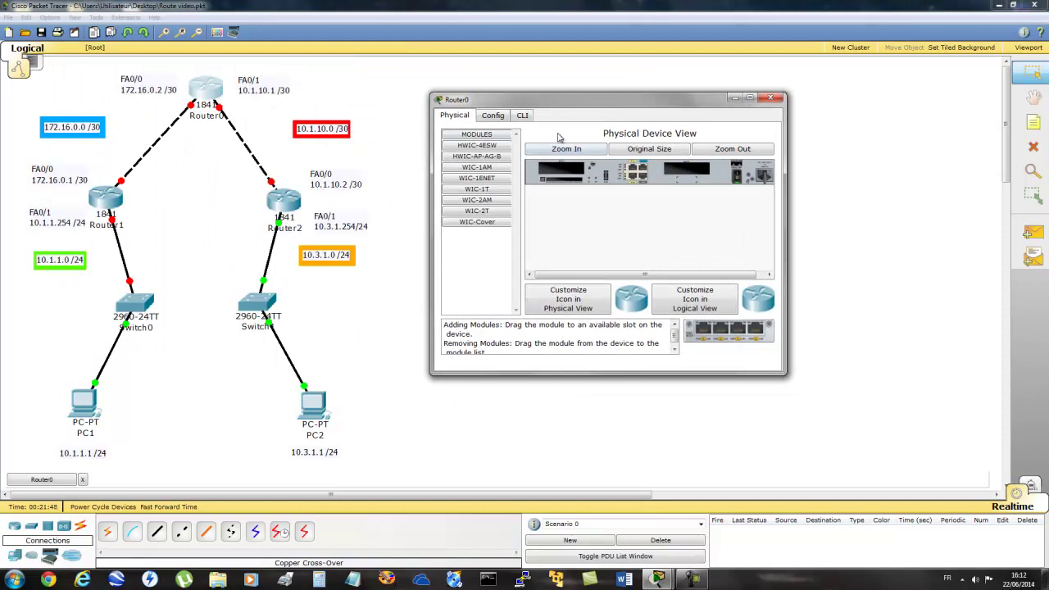
click(522, 115)
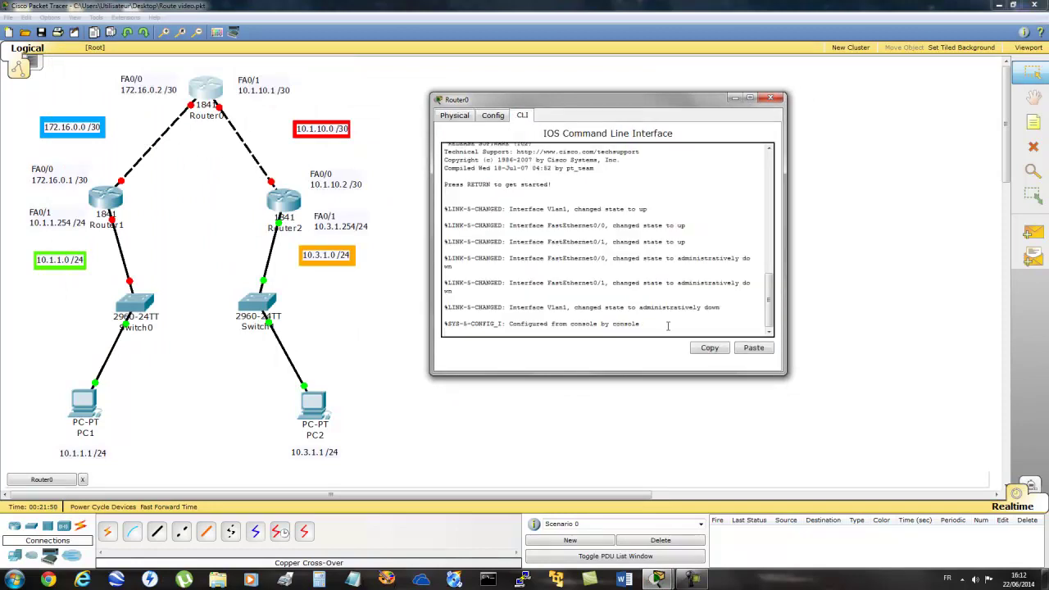
key(Return)
text(en)
key(Return)
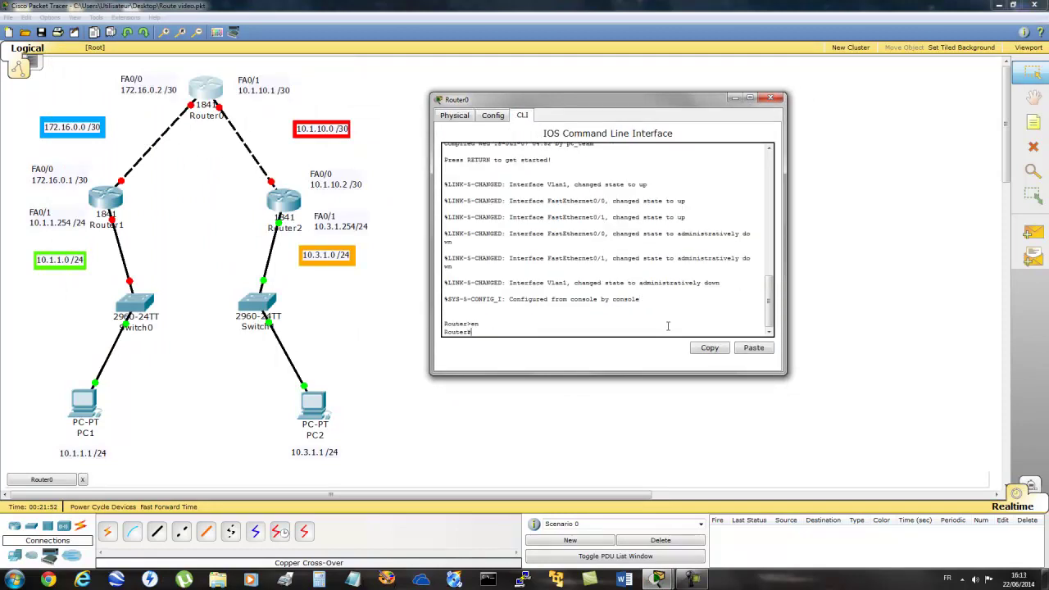
text(conf t)
key(Return)
- Assign 10.1.10.1 with mask 255.255.255.252 to Router0's interface fa0/1 and enable the interface
text(int fa0/1)
key(Return)
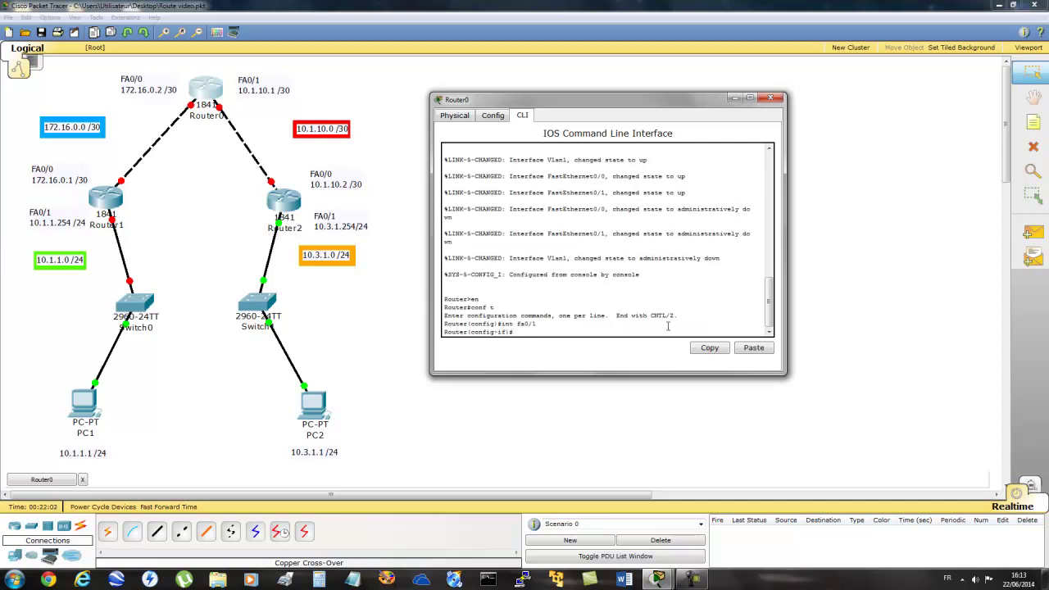
text(ip addr 10)
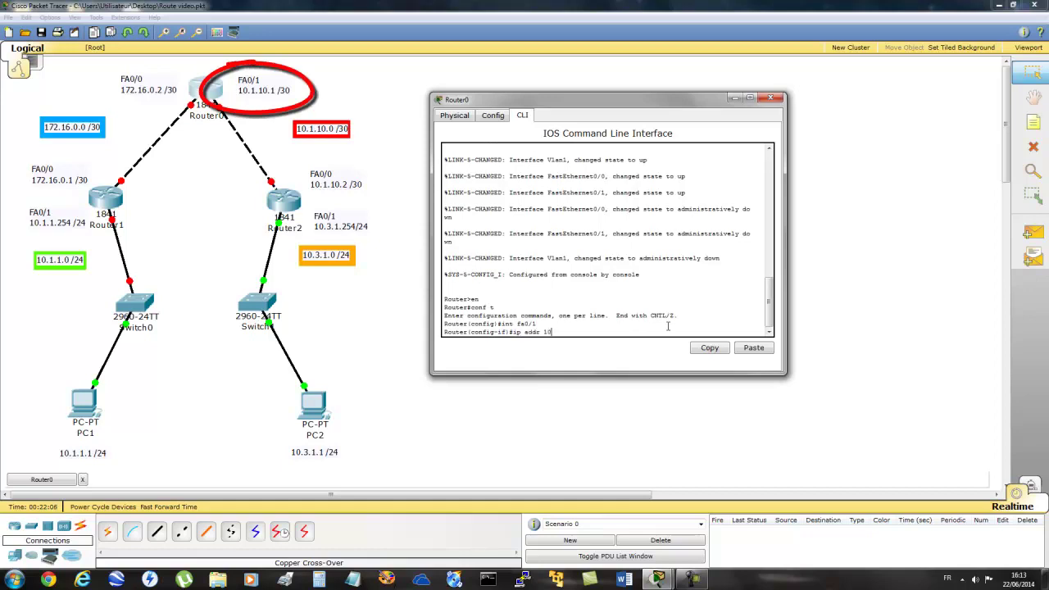
text(.1.10.1 255)
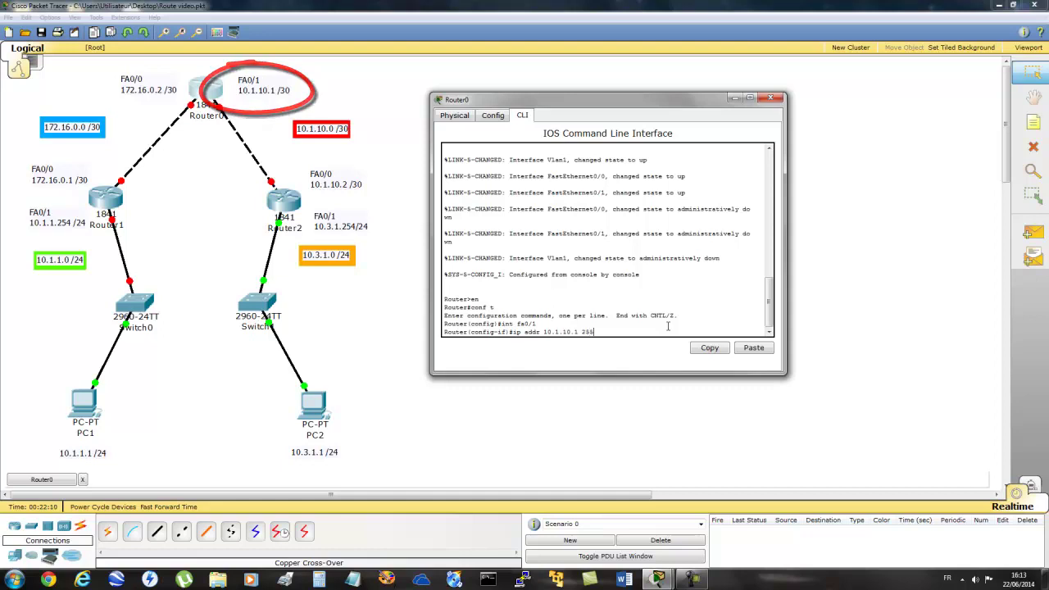
text(.255.25)
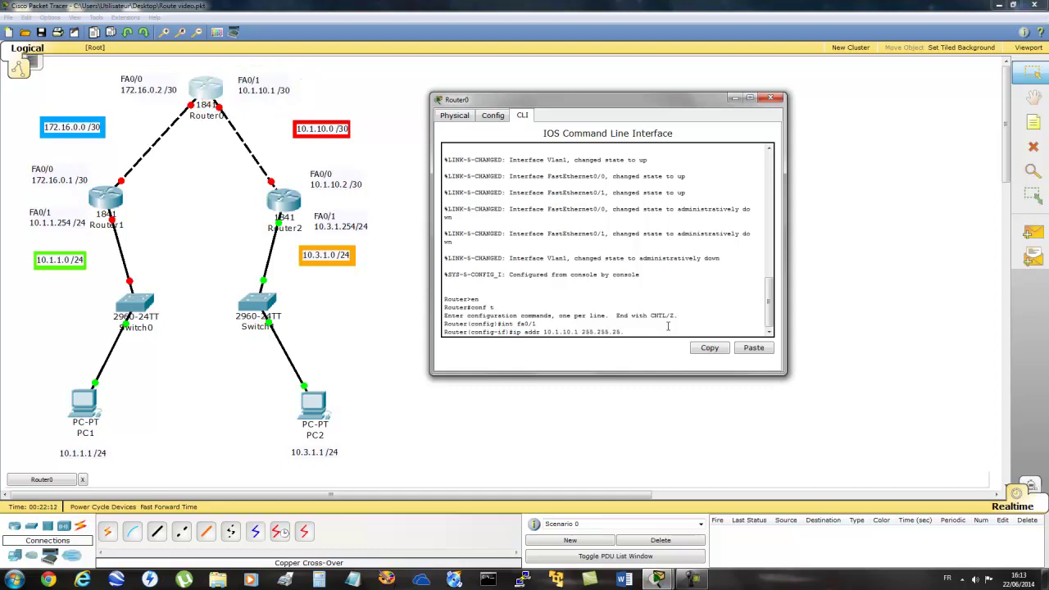
text(5)
key(Return)
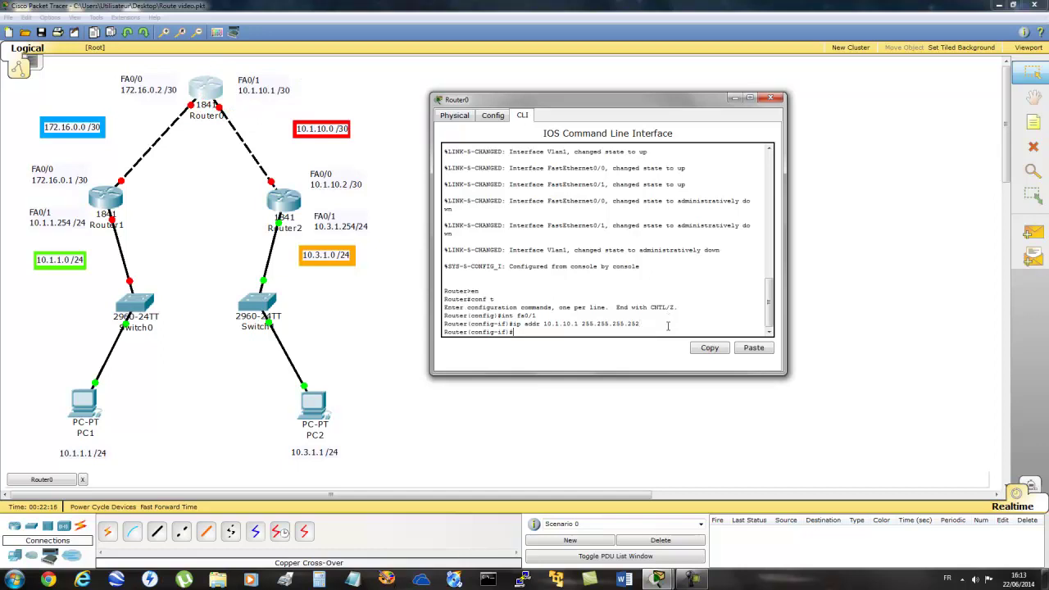
text(no shut)
key(Return)
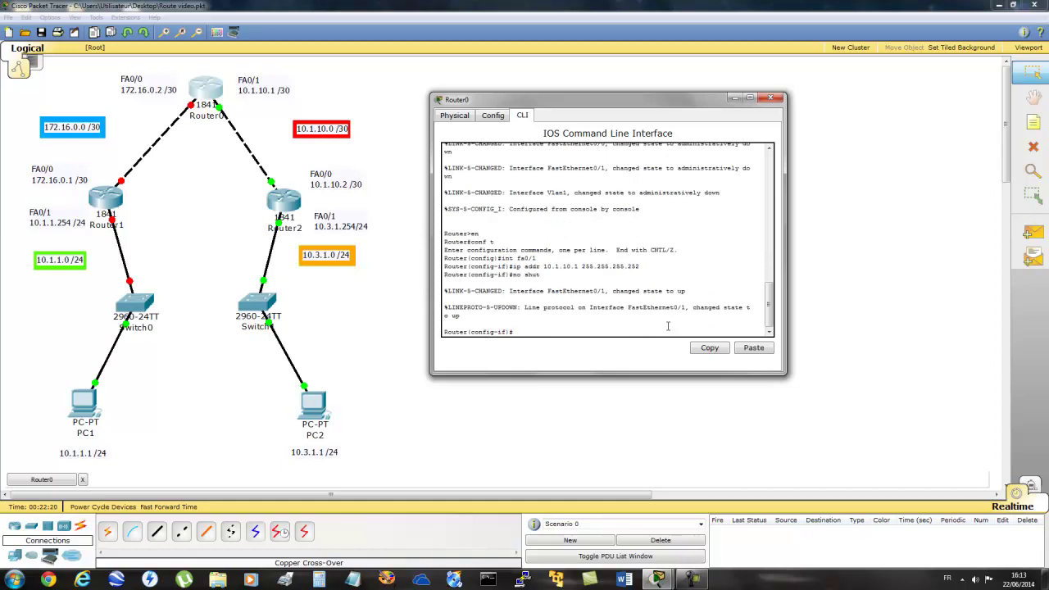
- Assign 172.16.0.2 with mask 255.255.255.252 to Router0's interface fa0/0 and enable the interface
text(int fa0/0)
key(Return)
text(ip)
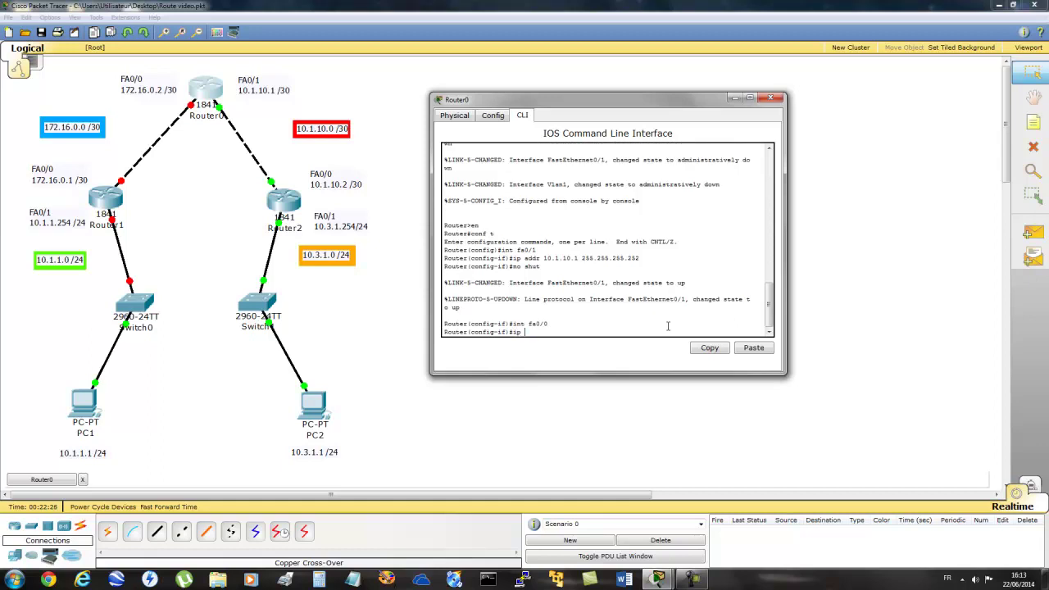
text( addr)
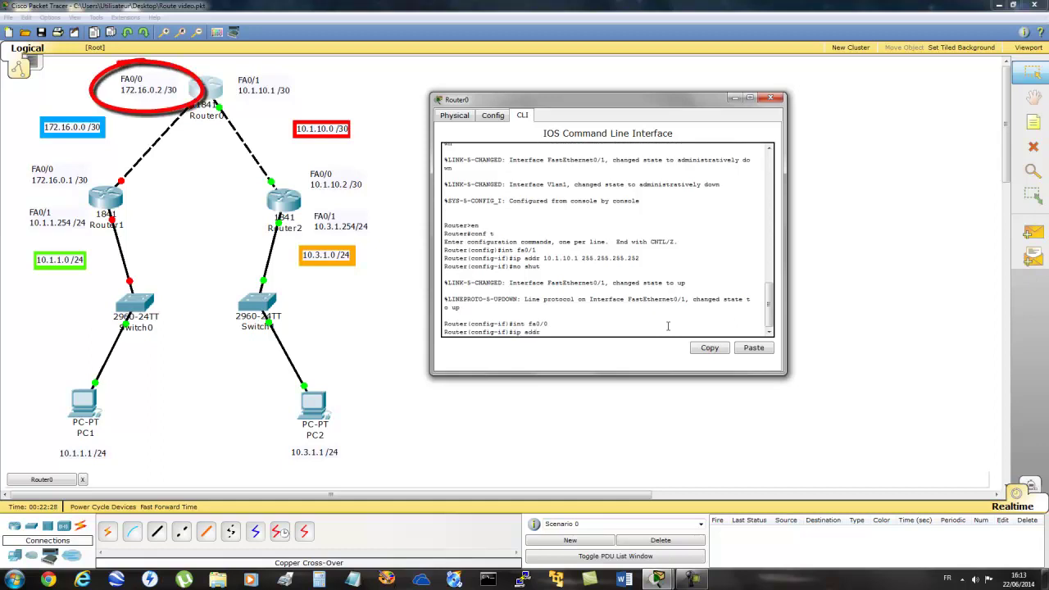
text( 172.16.0.2 255.)
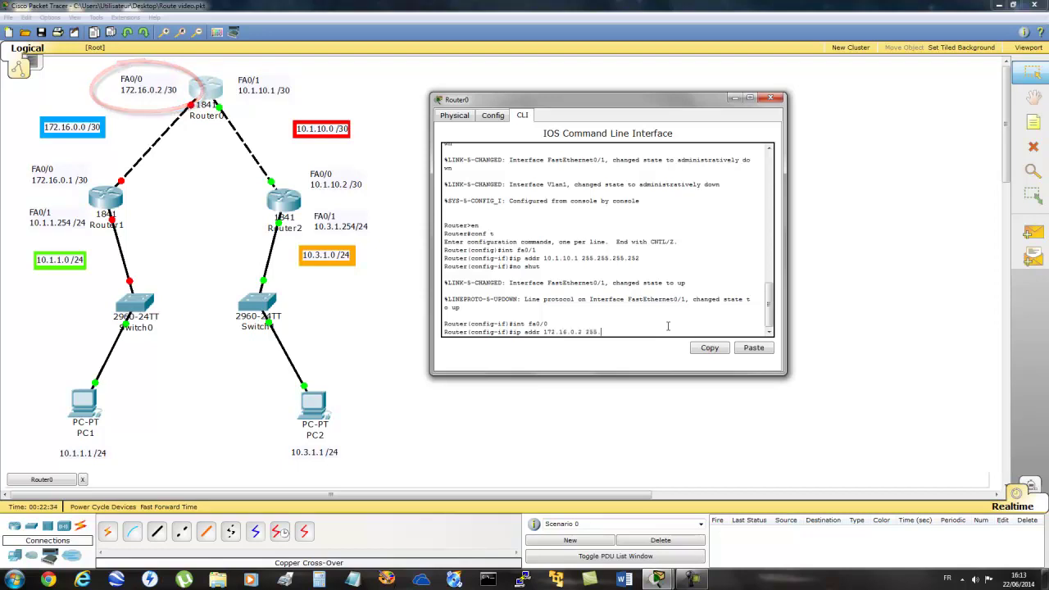
text(255.255.252)
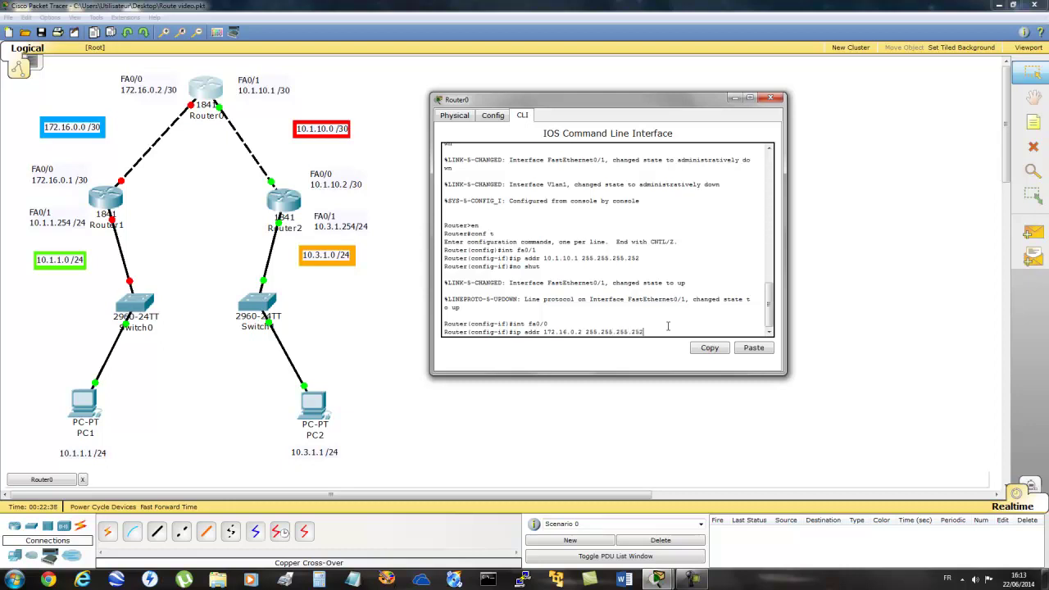
key(Return)
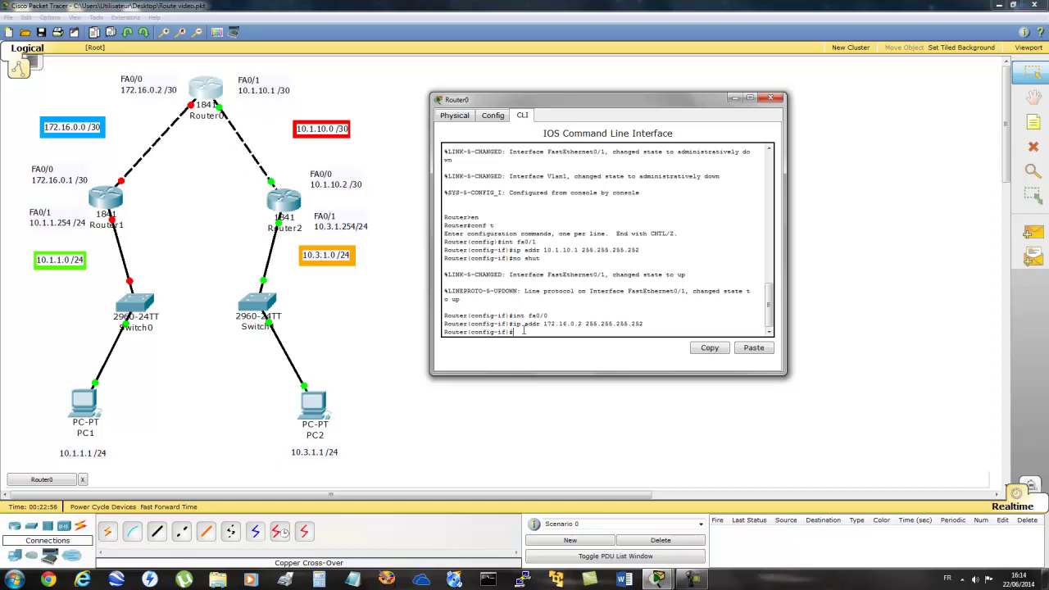
text(no shut)
key(Return)
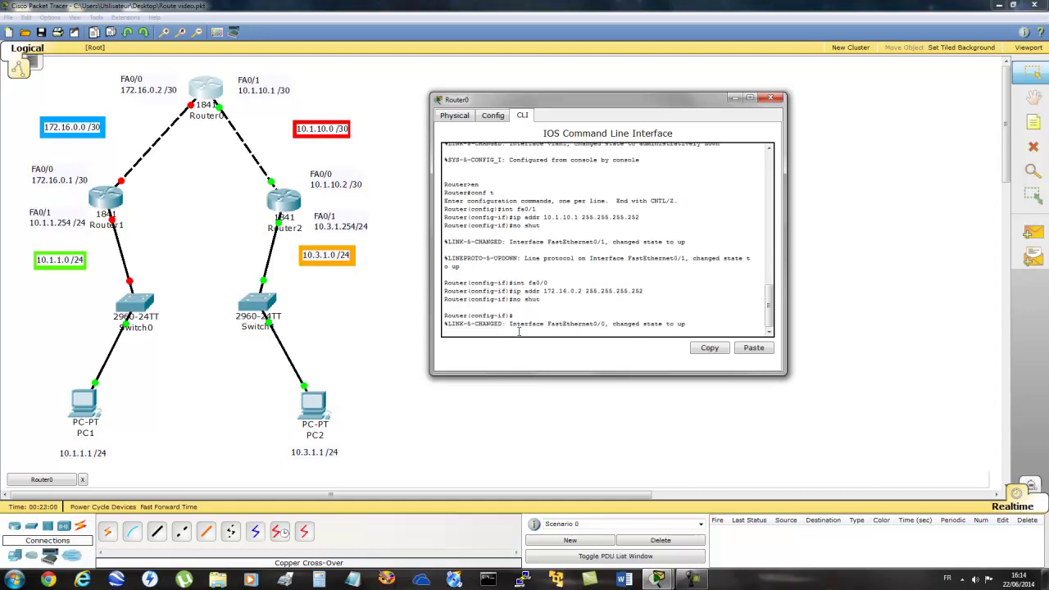
key(Return)
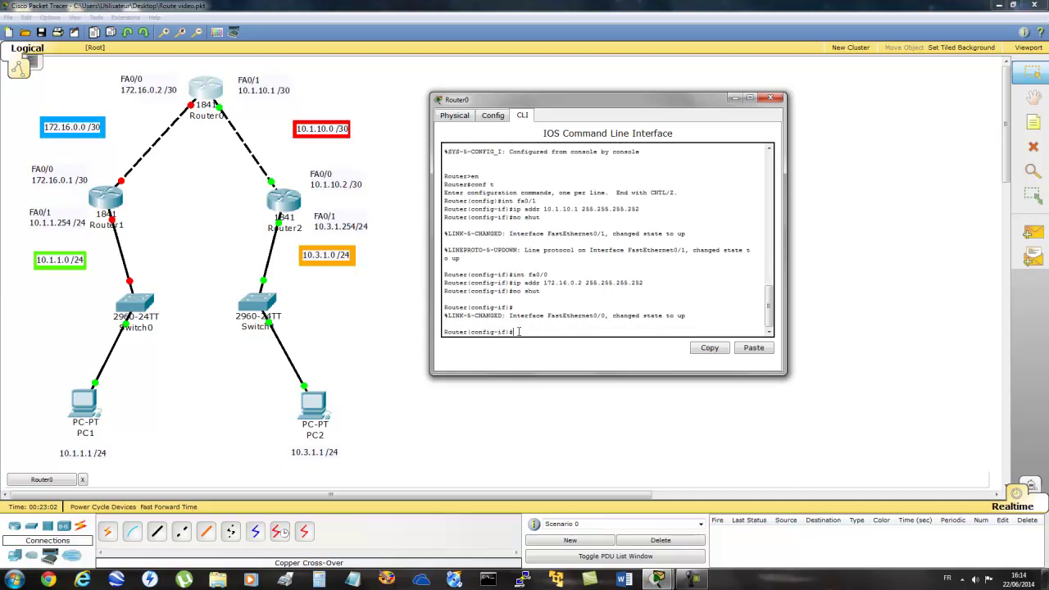
- Enable RIP routing on Router0 and set it to version 2
text(router rip)
key(Return)
text(ver)
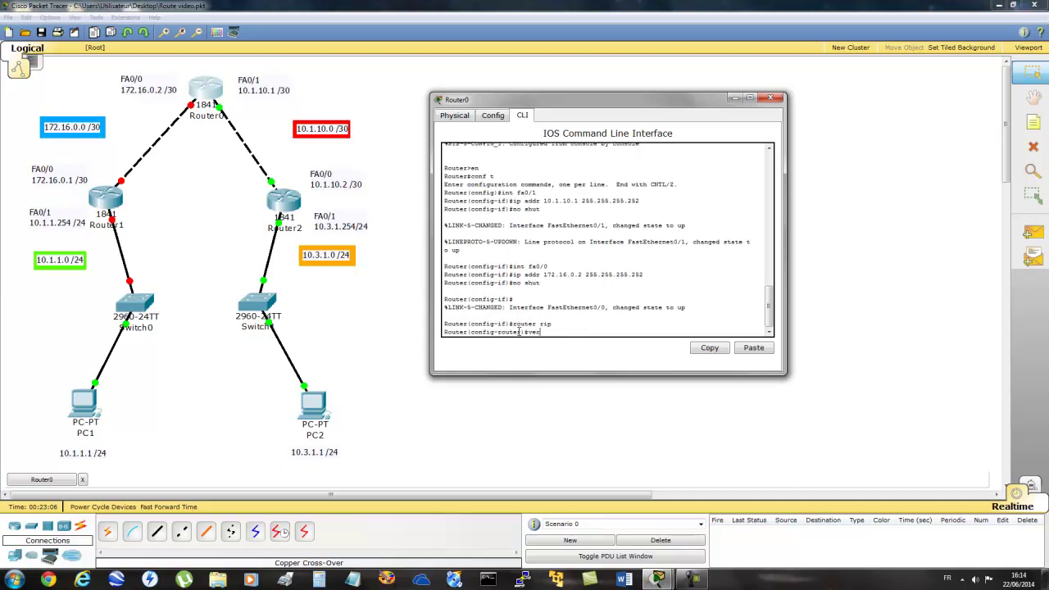
text(sion 2)
key(Return)
- Advertise networks 10.1.10.0 and 172.16.0.0 in Router0's RIP configuration
text(network)
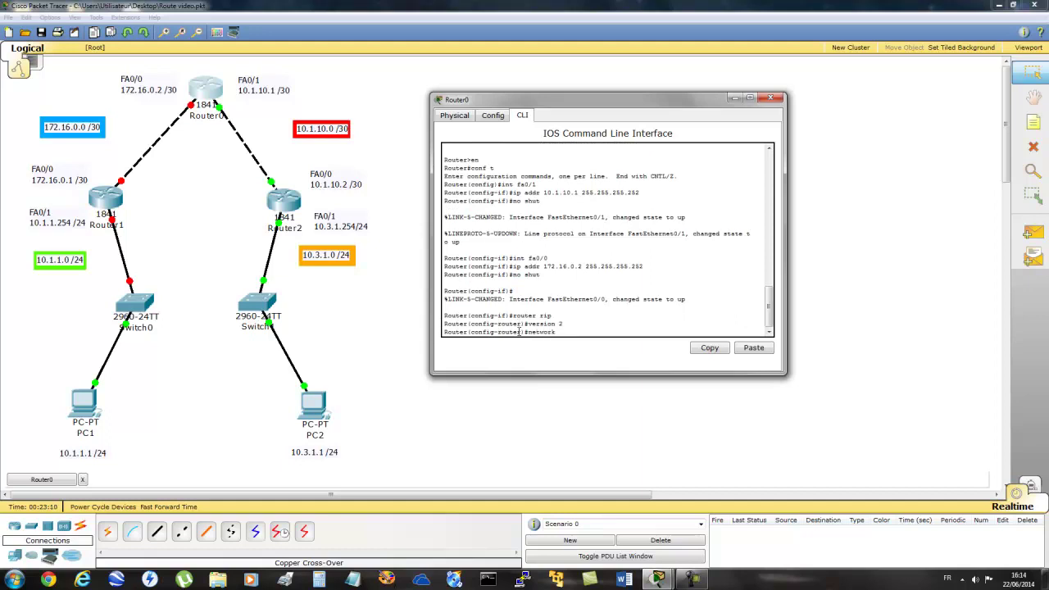
text( 10.1.10.0)
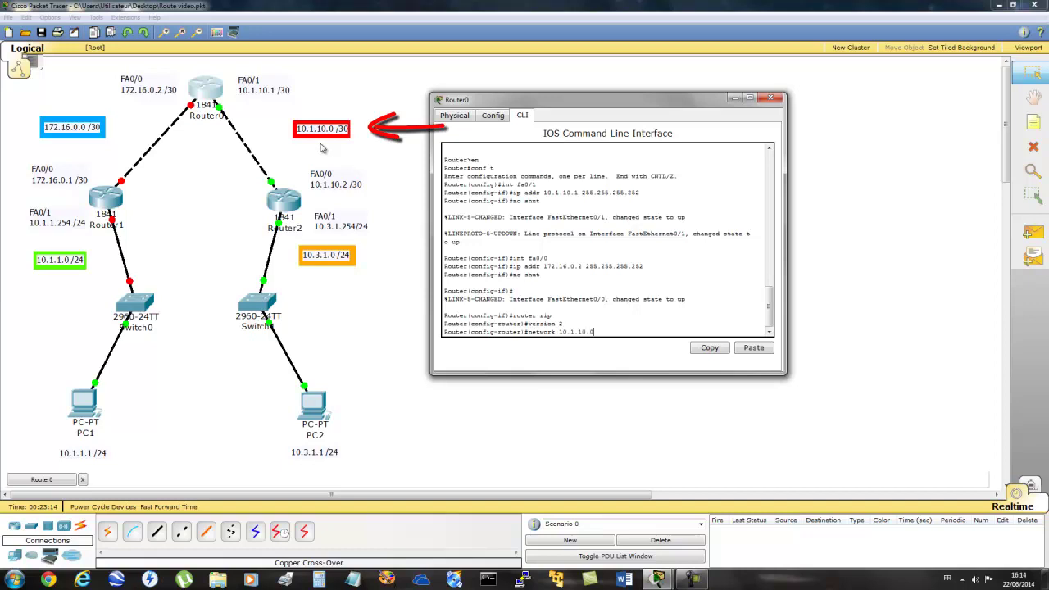
key(Return)
text(network )
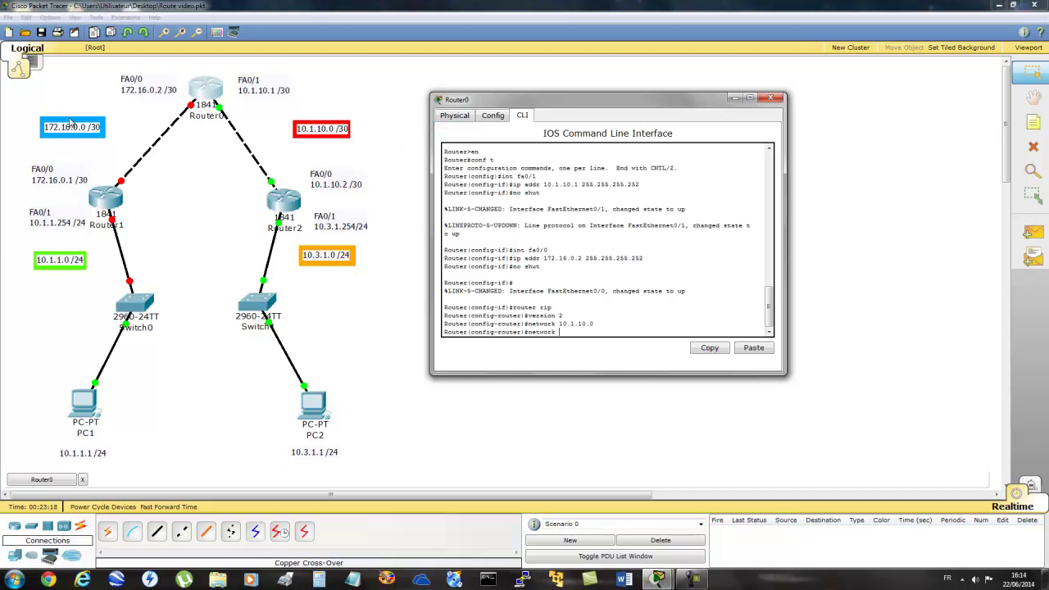
text(17)
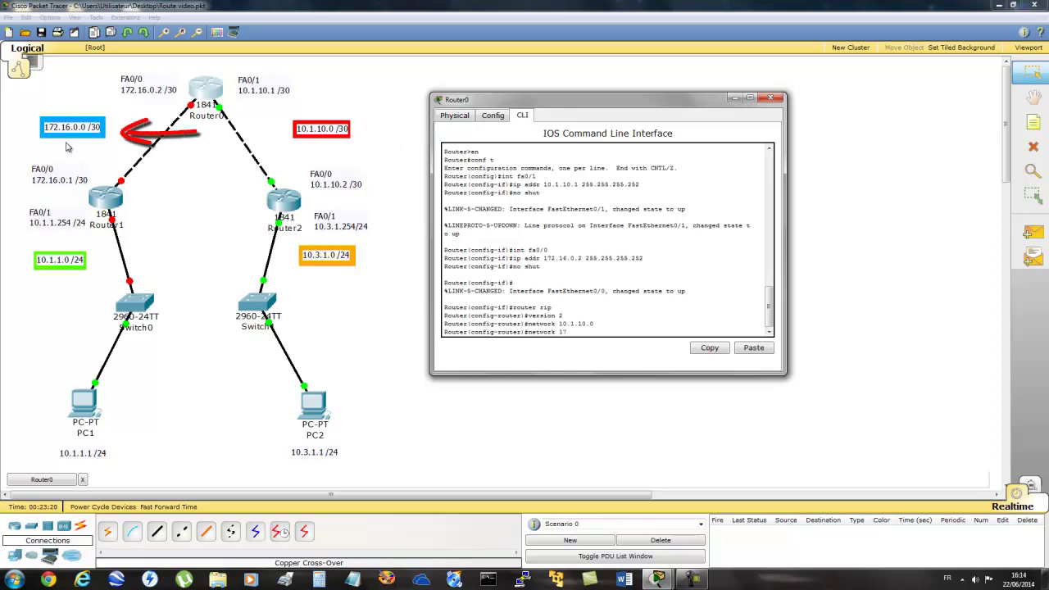
text(2.16.0.0)
key(Return)
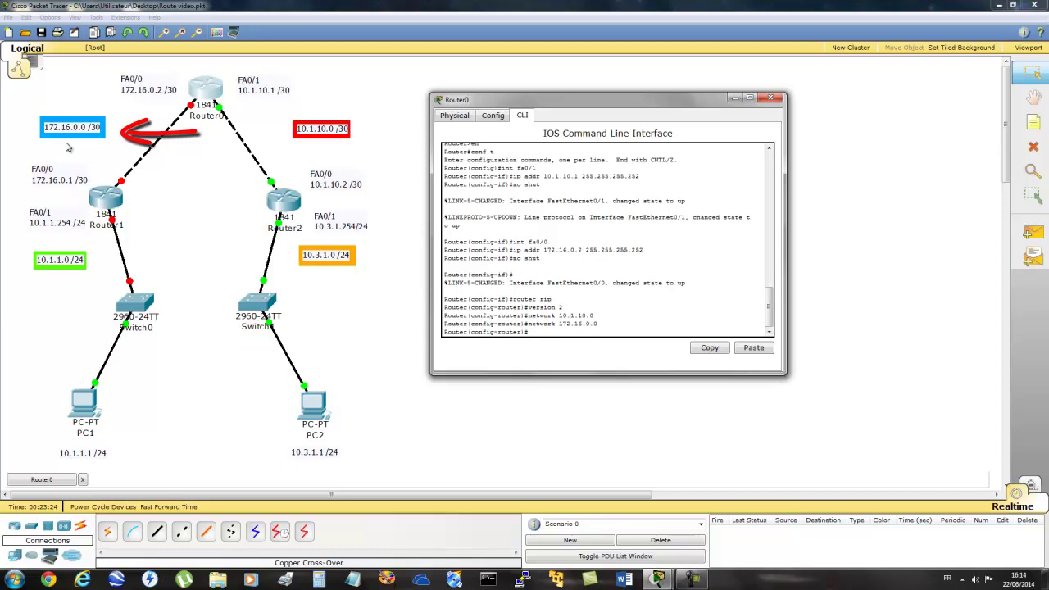
- Return Router0 to privileged mode, save the running configuration to startup-config with "copy run start", and close its window
text(exit)
key(Return)
text(exit)
key(Return)
key(Return)
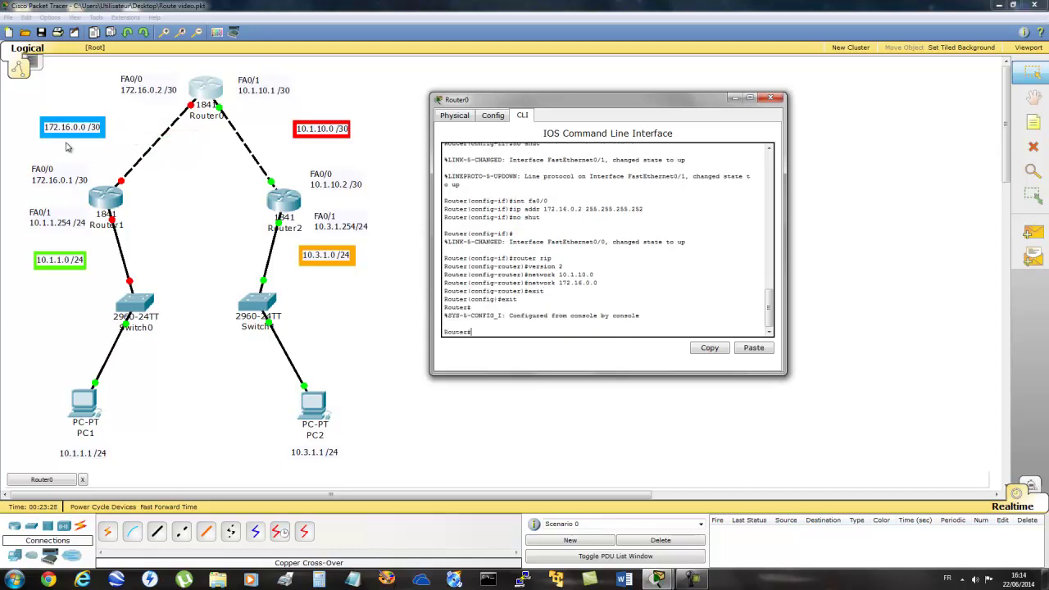
text(copy run start)
key(Return)
key(Return)
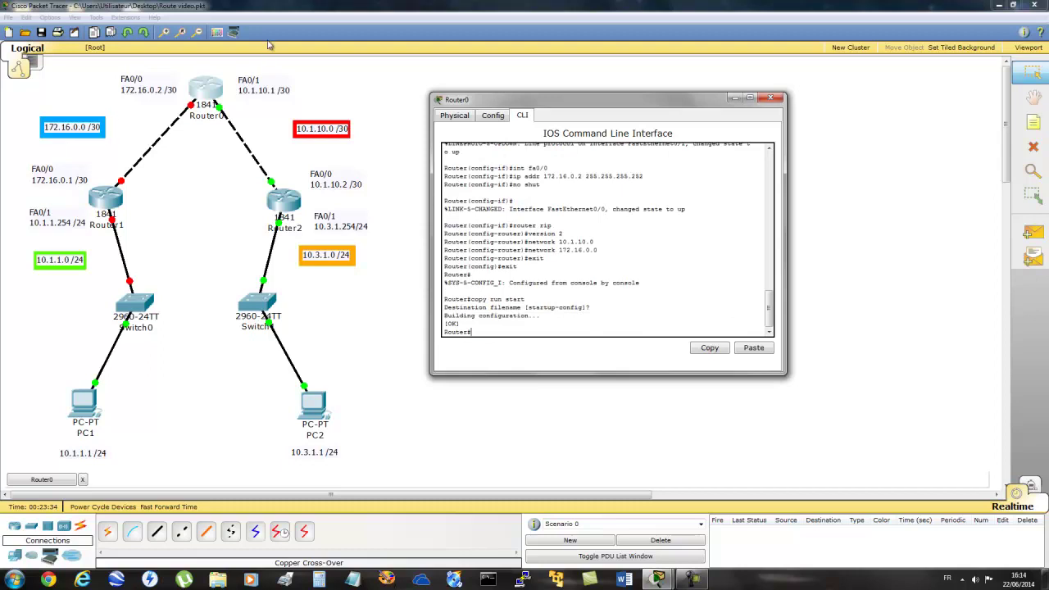
click(771, 98)
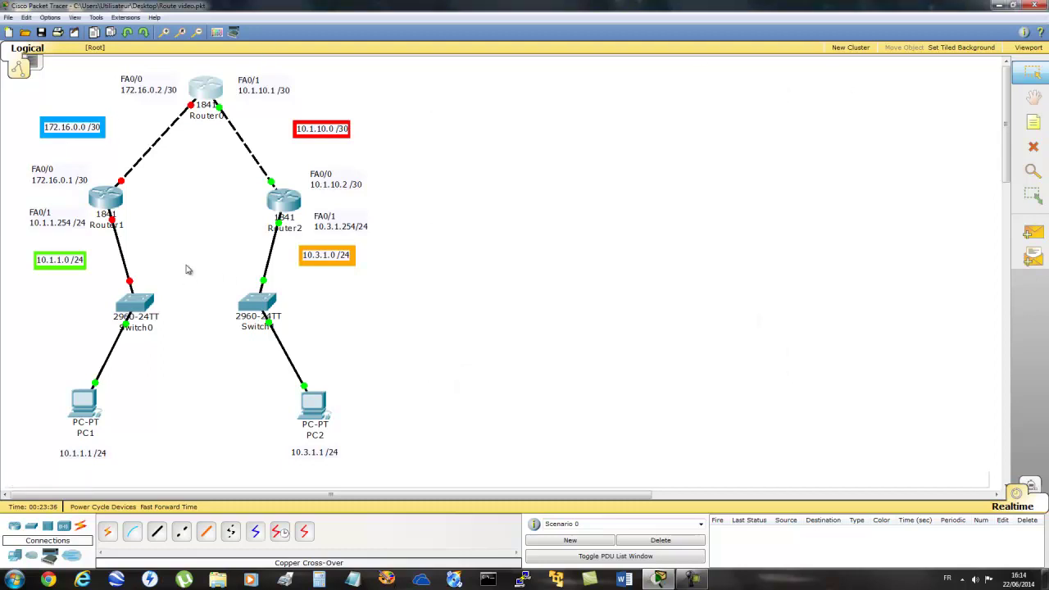
- Open Router1's command line, clear of the topology diagram, and enter global configuration mode through privileged mode
click(106, 199)
drag(238, 106, 619, 100)
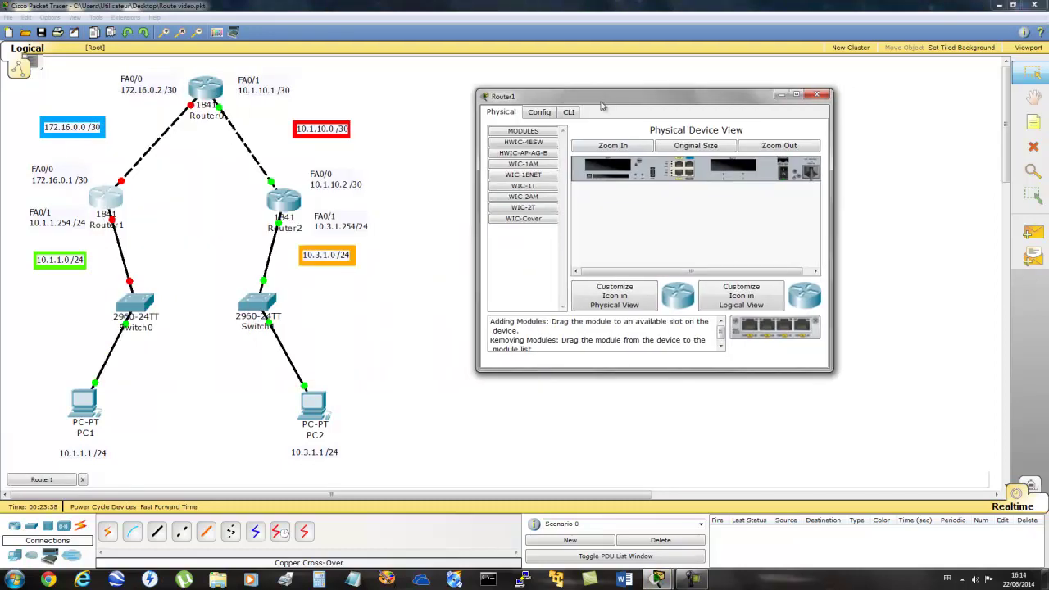
click(569, 111)
key(Return)
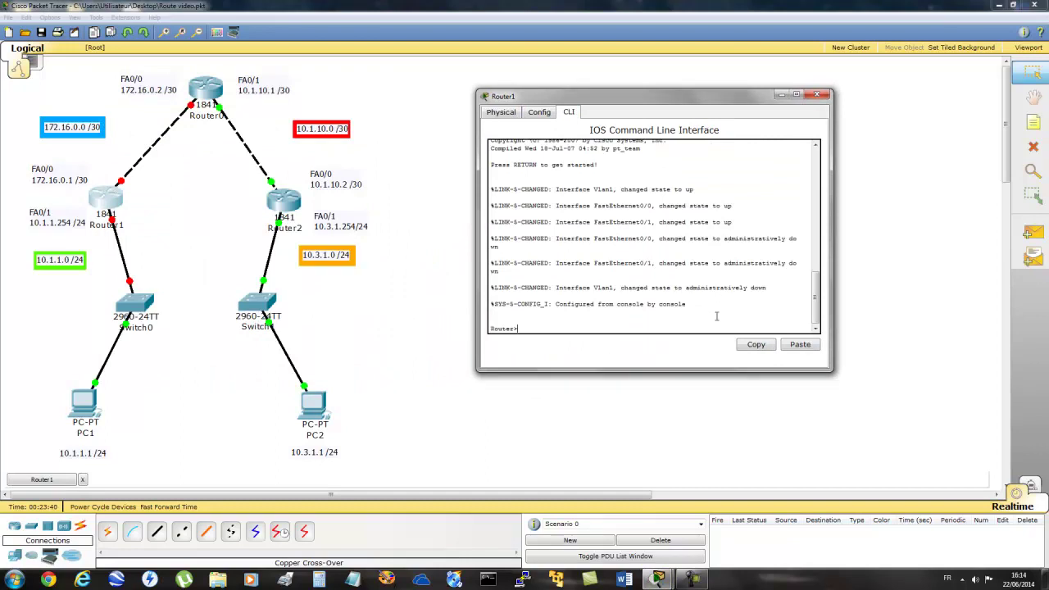
text(en)
key(Return)
text(conf t)
key(Return)
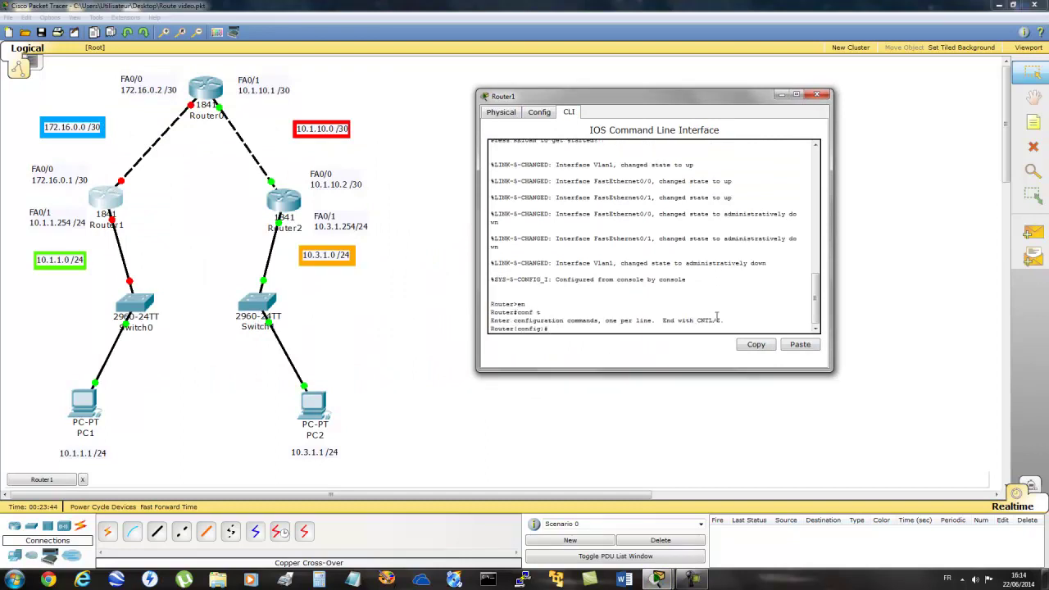
- Assign 172.16.0.1 with mask 255.255.255.252 to Router1's interface fa0/0 and enable the interface
text(int fa0/0)
key(Return)
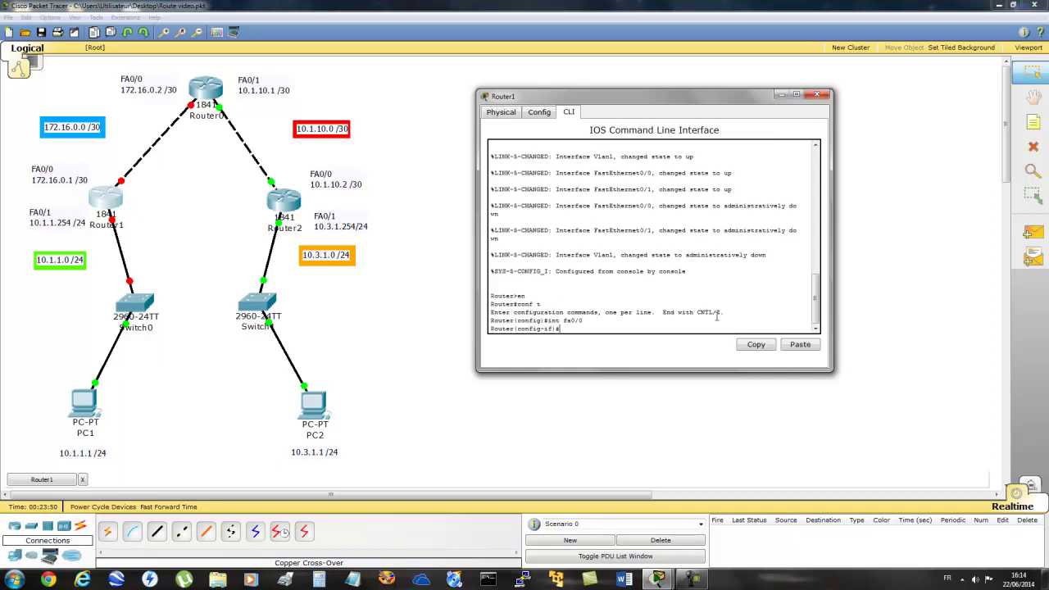
text(ip addr)
mouse_move(64, 148)
mouse_down()
mouse_move(12, 173)
mouse_move(86, 151)
mouse_move(48, 150)
mouse_up()
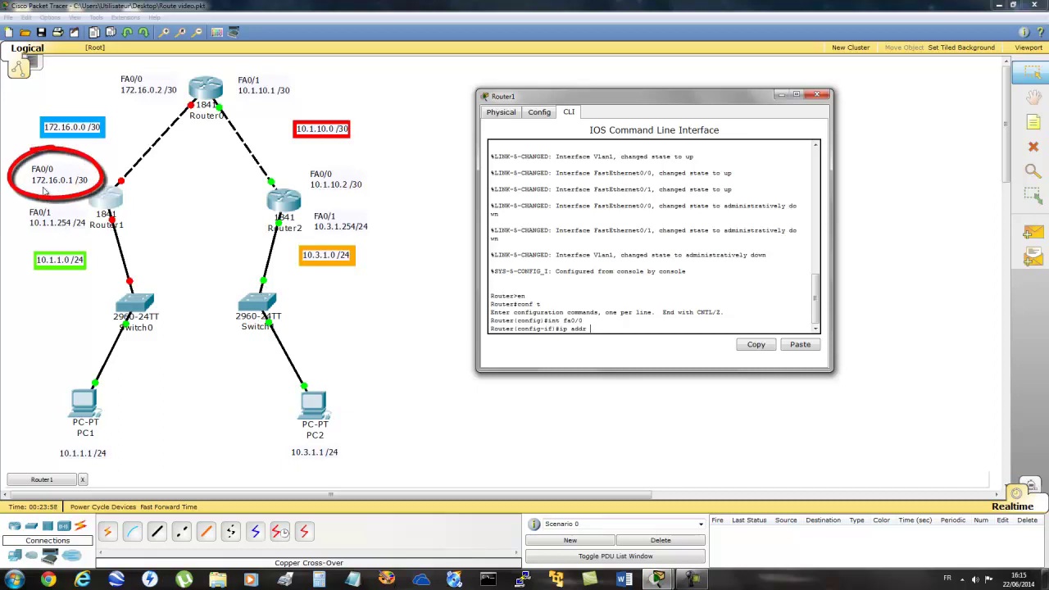
text(r 172.16.0.1 255.2)
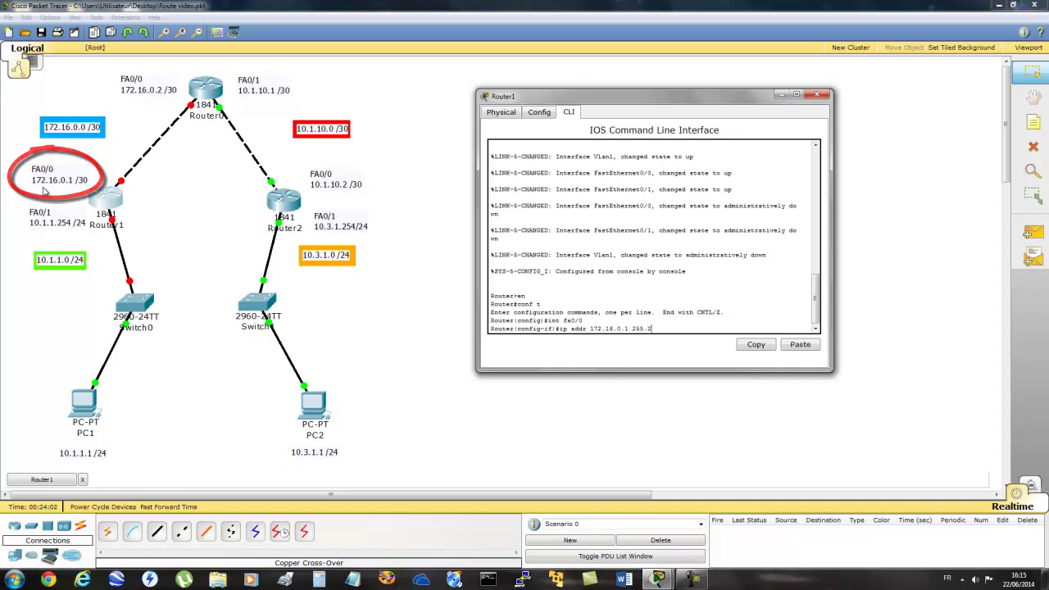
text(55.255)
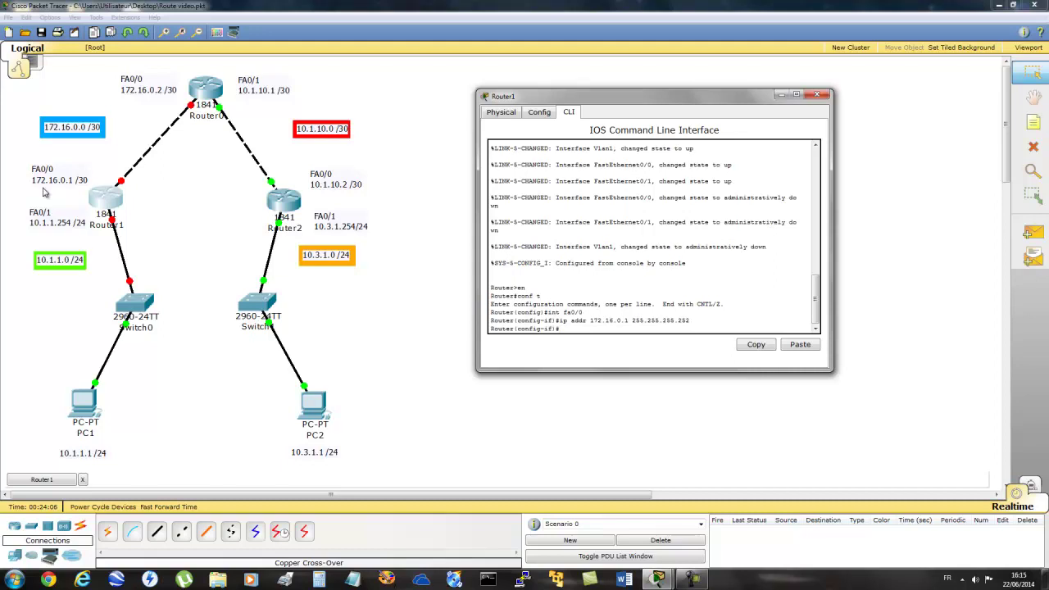
text(no shut)
key(Return)
key(Return)
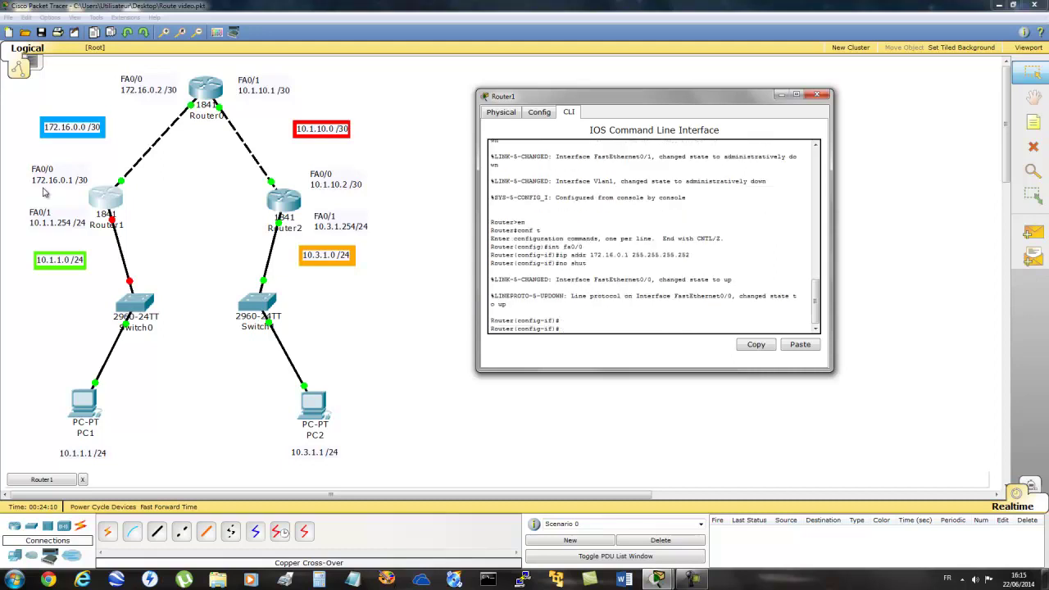
- Assign 10.1.1.254 with mask 255.255.255.0 to Router1's interface fa0/1 and enable the interface
text(int fa)
mouse_move(44, 192)
mouse_down()
mouse_move(12, 219)
mouse_move(91, 196)
mouse_move(46, 194)
mouse_up()
text(0/1)
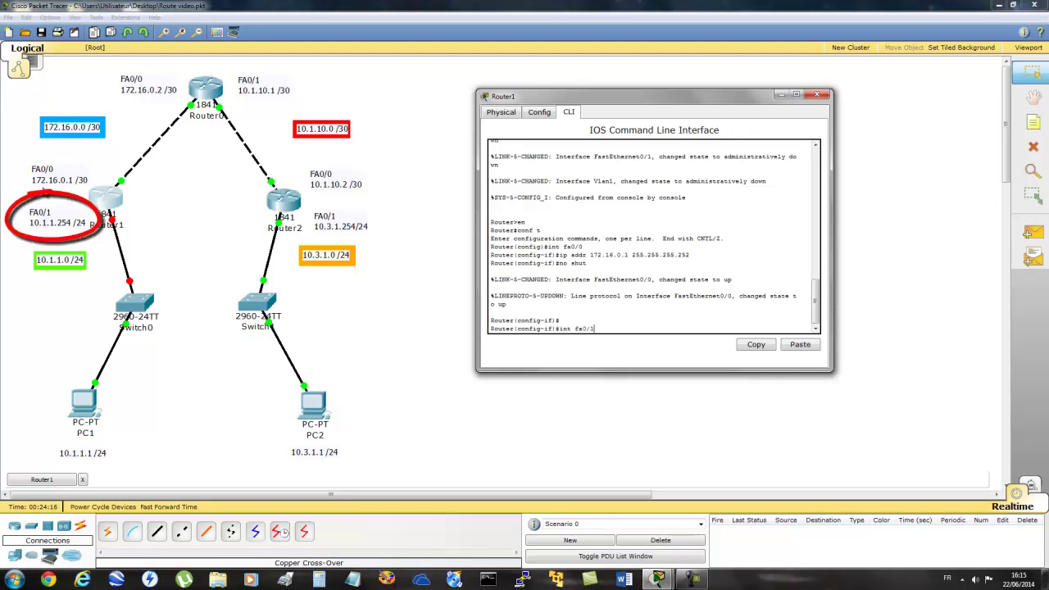
key(Return)
text(ip addr)
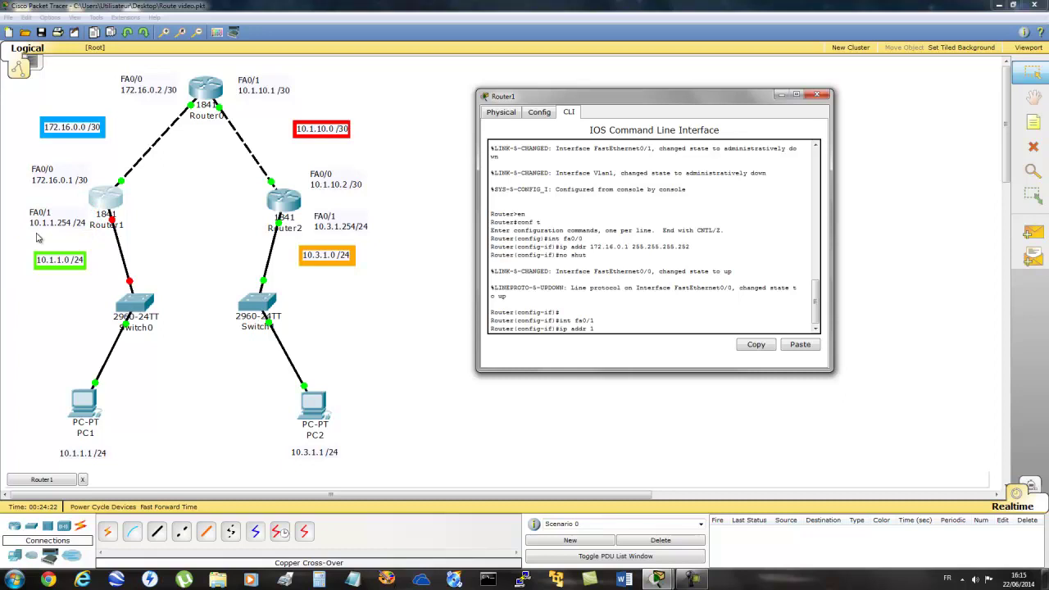
text( 10.1.1.254 255.255.255.0)
key(Return)
text(no shut)
key(Return)
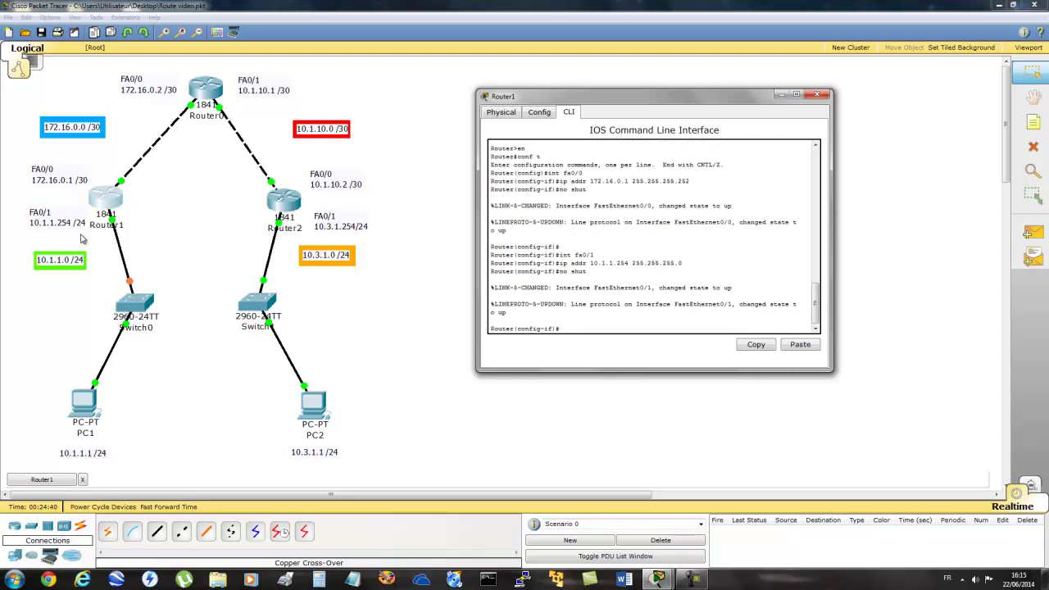
- Enable RIP routing on Router1 and set it to version 2
text(router rip)
key(Return)
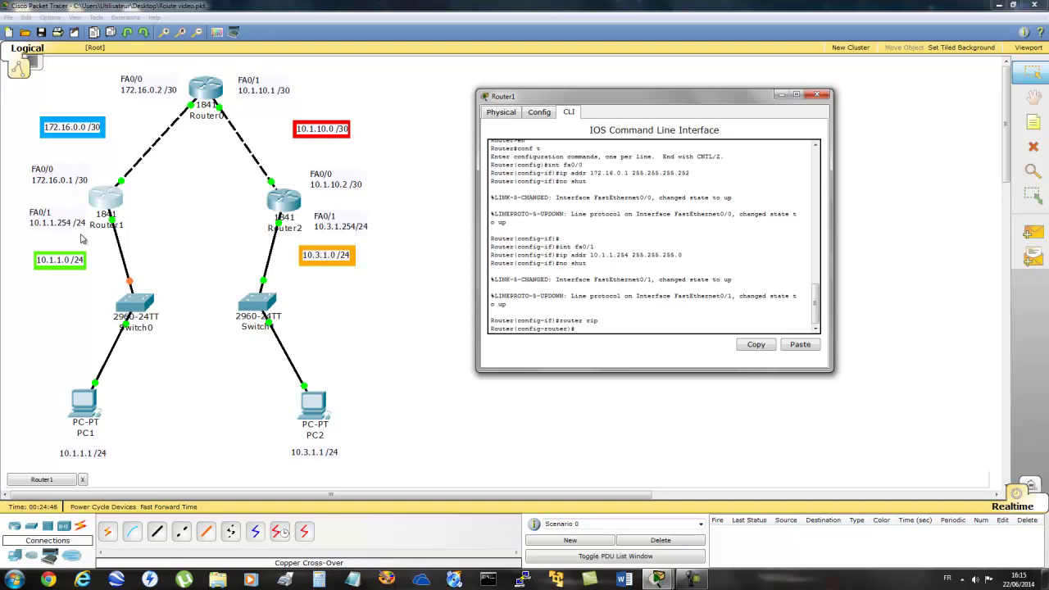
text(version 2)
key(Return)
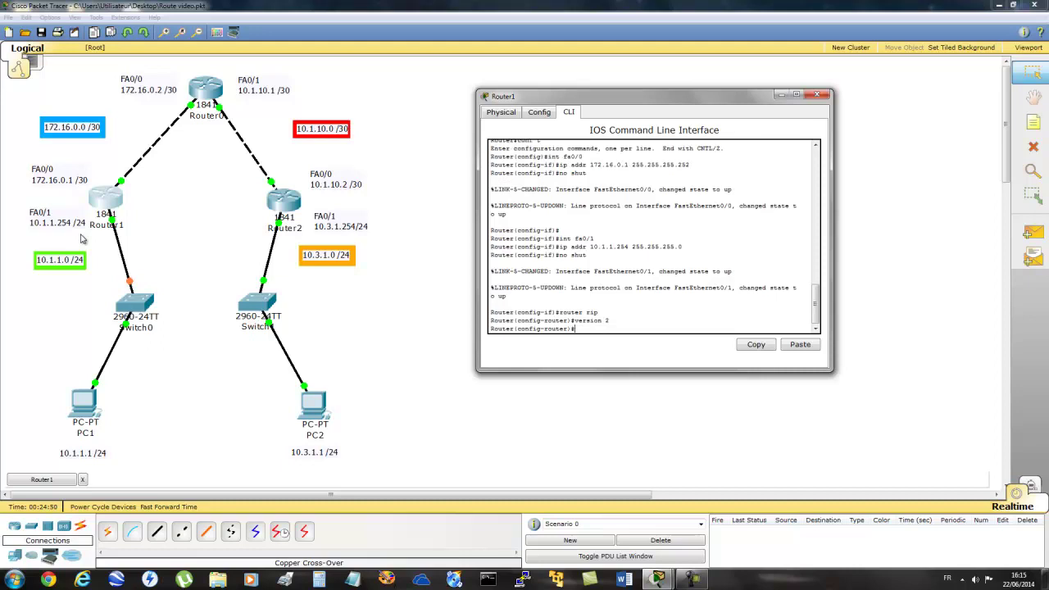
- Advertise the networks 172.16.0.0 and 10.1.1.0 in Router1's RIP configuration
text(network 172.16.0.0)
key(Return)
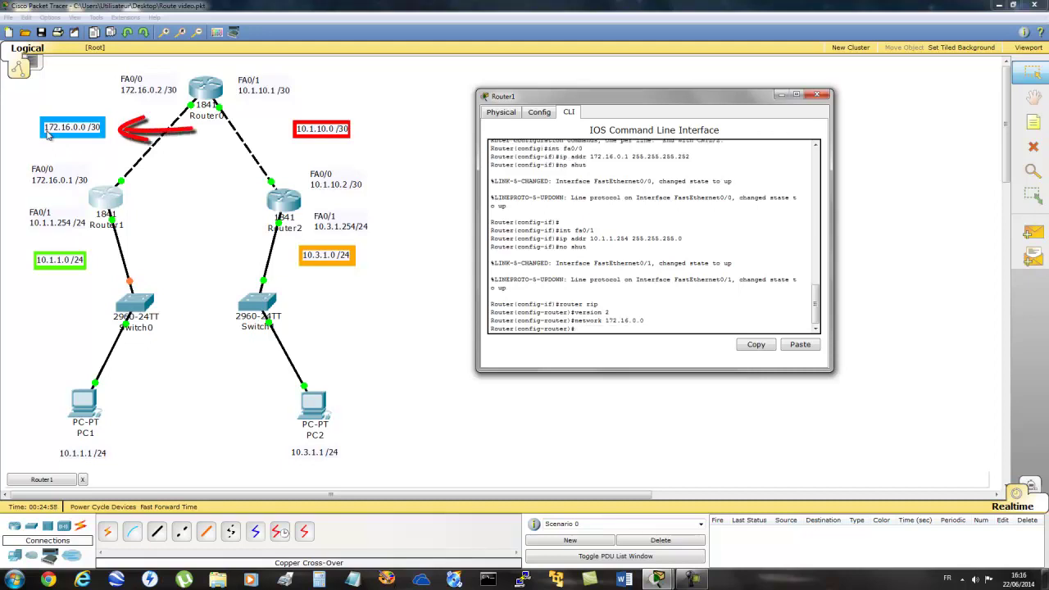
text(network )
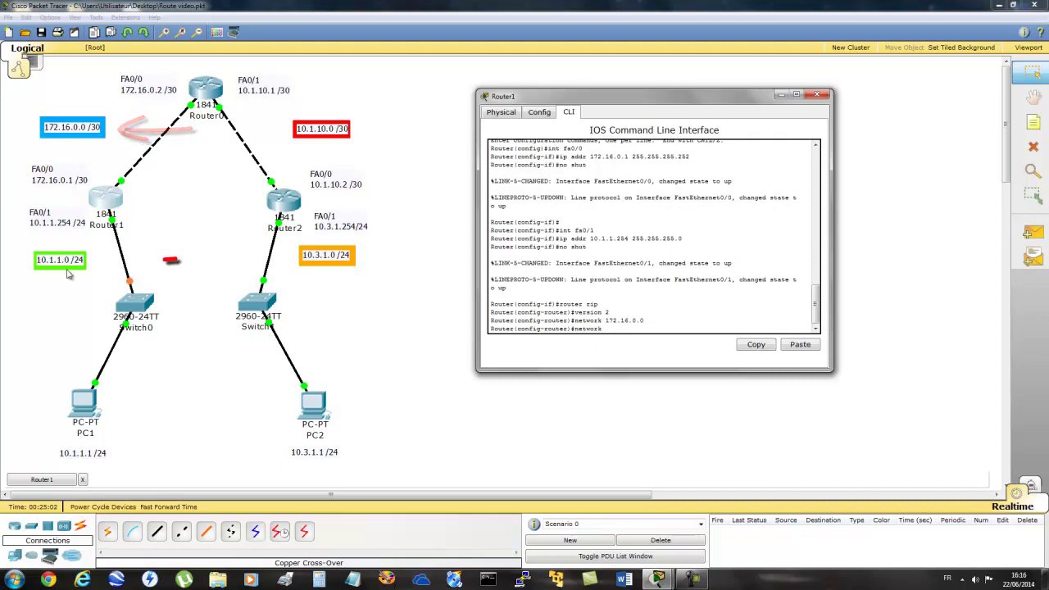
text(10.1.1.0)
key(Return)
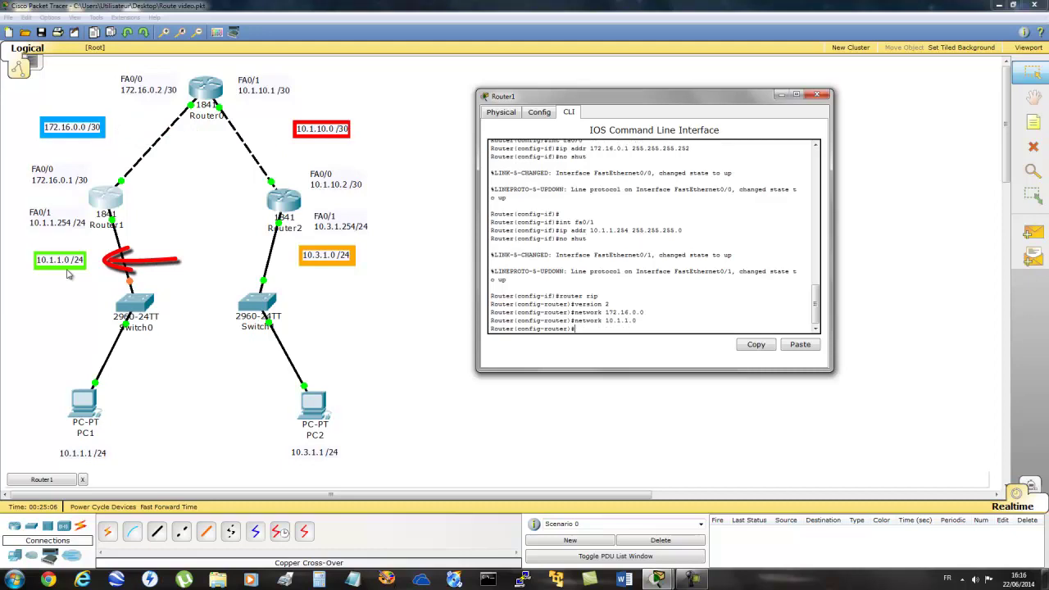
- Leave RIP and global configuration modes on Router1, returning to the privileged prompt
text(exit)
key(Return)
text(exi)
text(t)
key(Return)
key(Return)
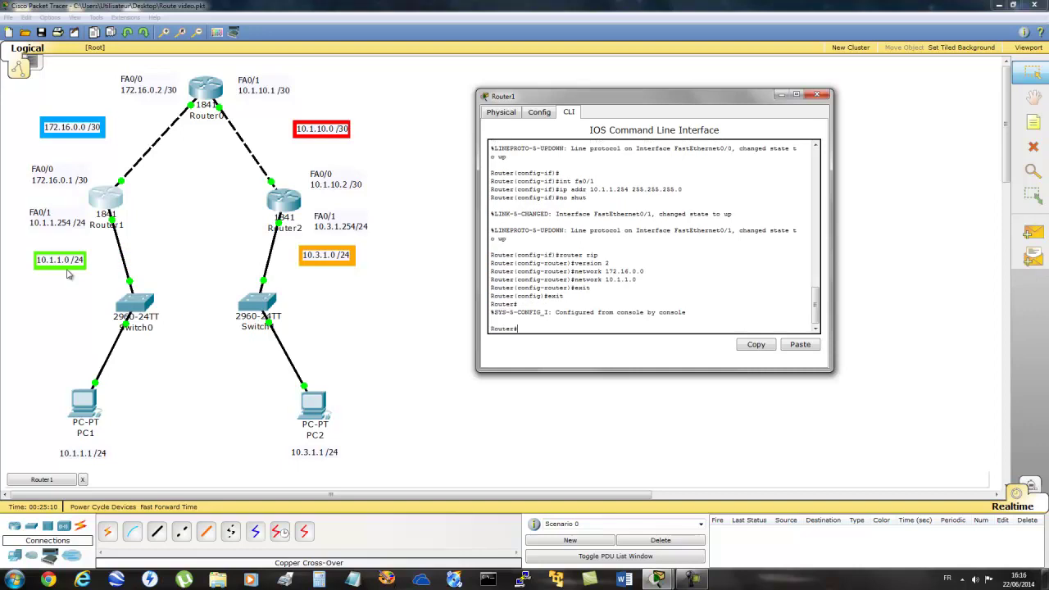
- Try to copy Router1's running configuration to the startup configuration with * as destination filename, and close the router's window
text(copy run start)
key(Return)
text(*)
key(Return)
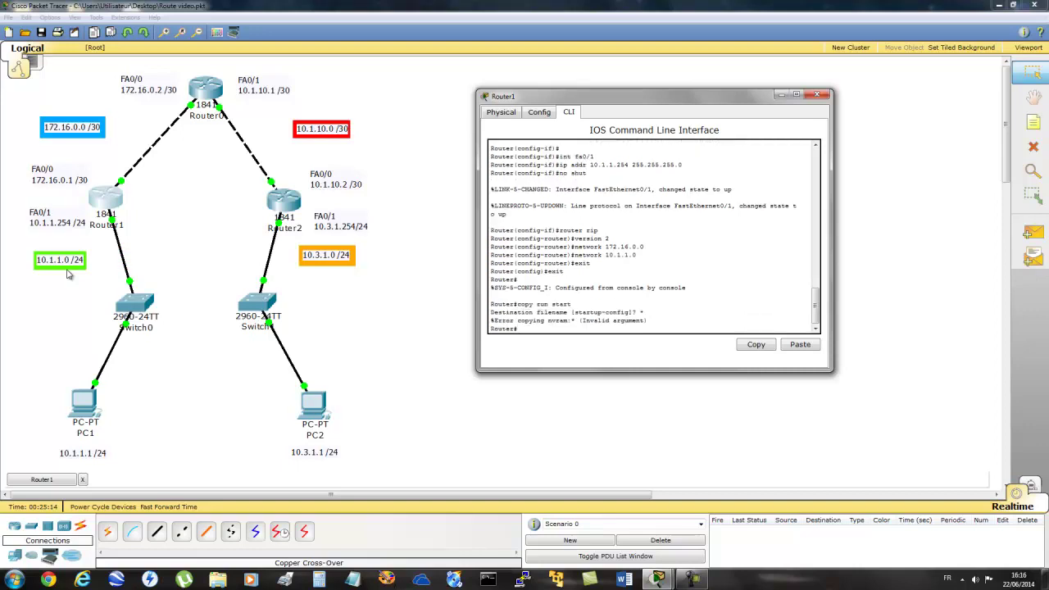
click(816, 94)
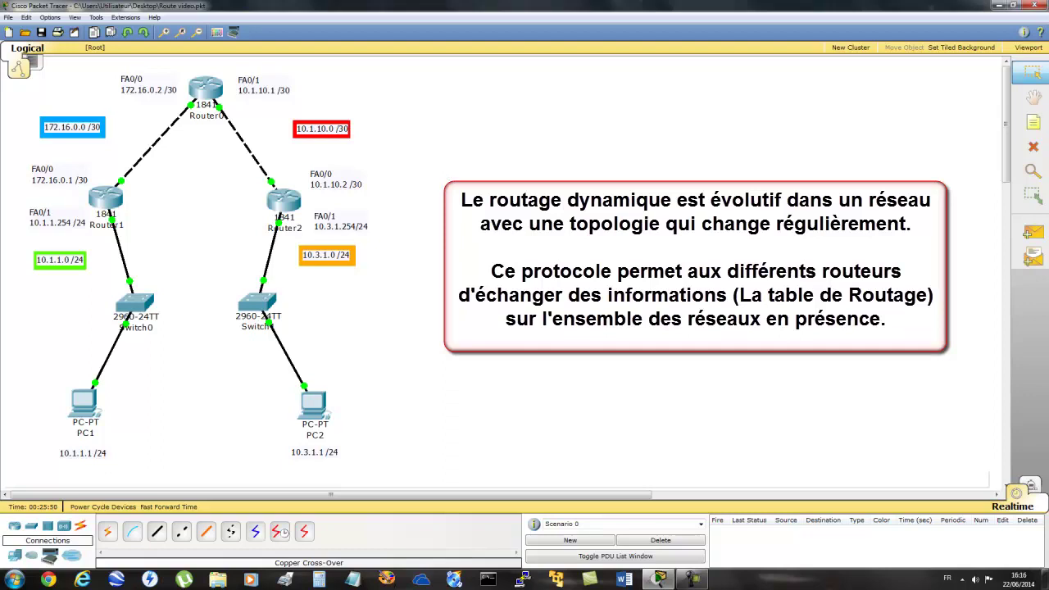
- Open PC2 clear of the topology diagram and review its IP address, subnet mask and default gateway
mouse_move(314, 406)
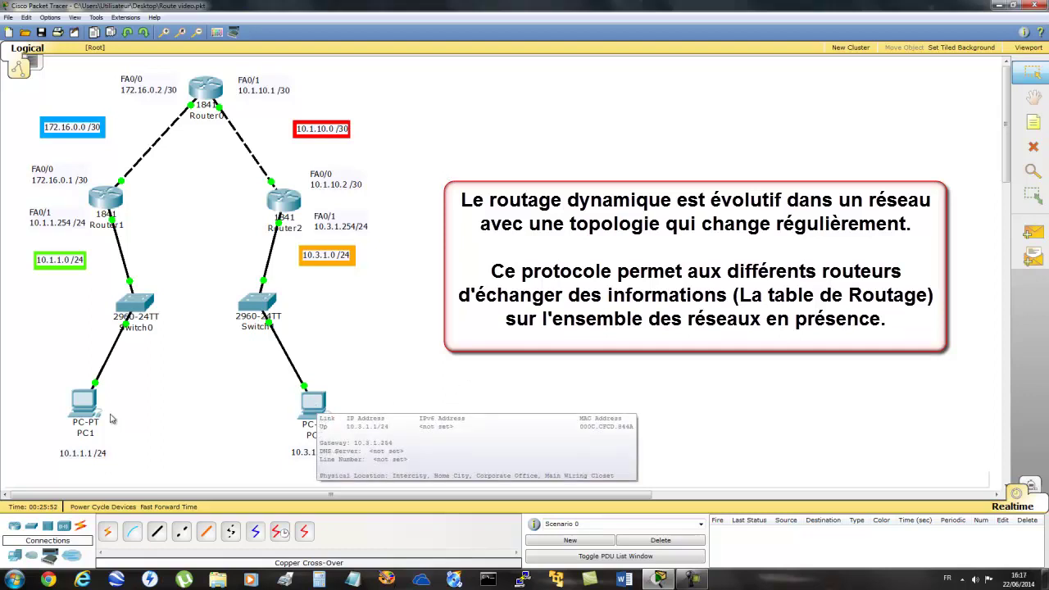
click(315, 401)
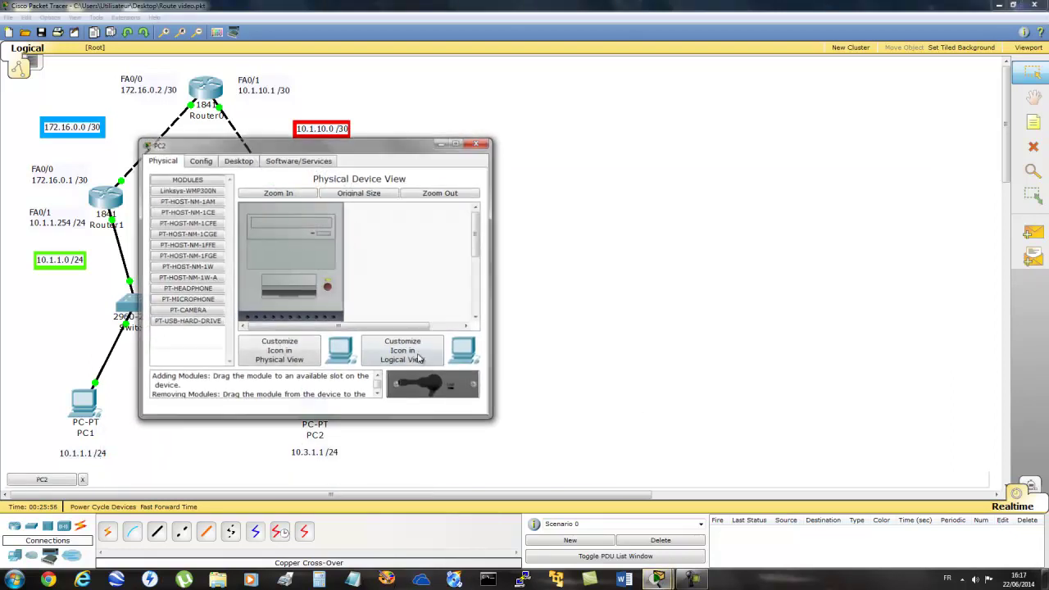
drag(403, 132, 753, 128)
click(590, 143)
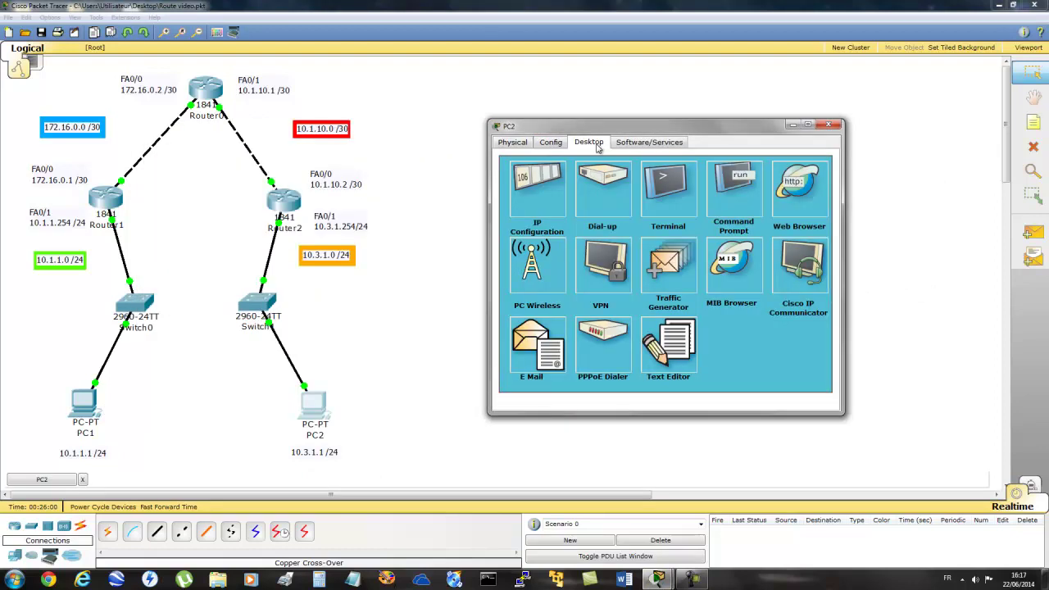
click(545, 180)
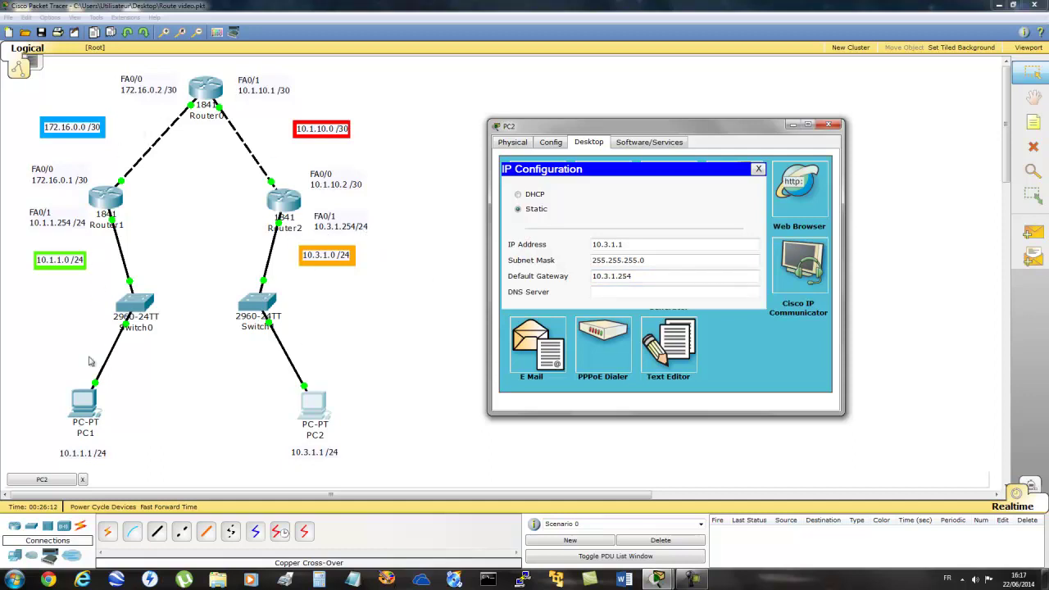
click(759, 169)
- Test connectivity from PC2 to PC1 by pinging 10.1.1.1 from its command prompt, and close PC2's window
click(732, 190)
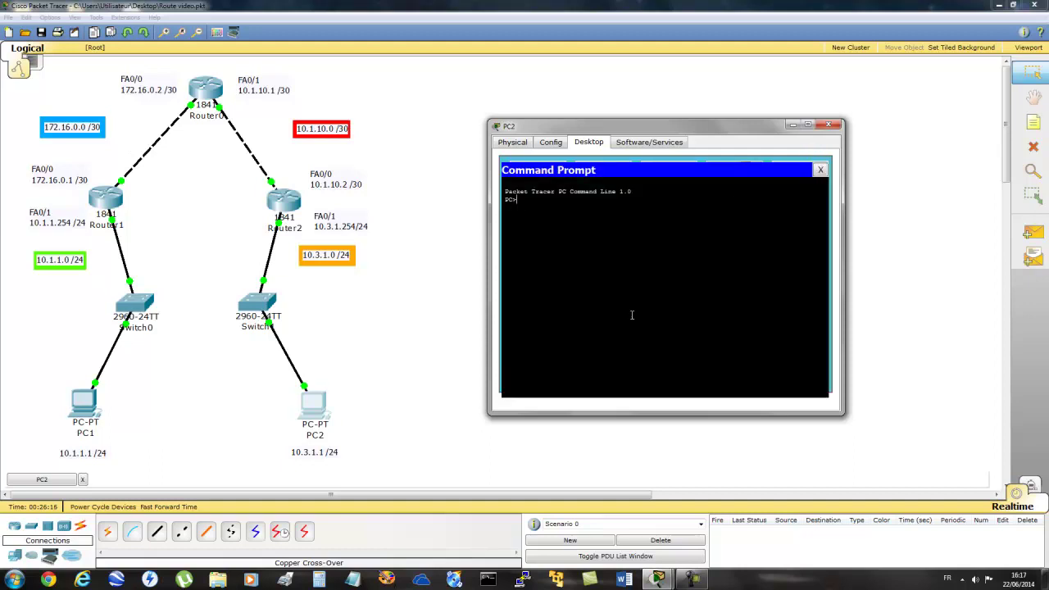
text(ping 10.1.1.1)
key(Return)
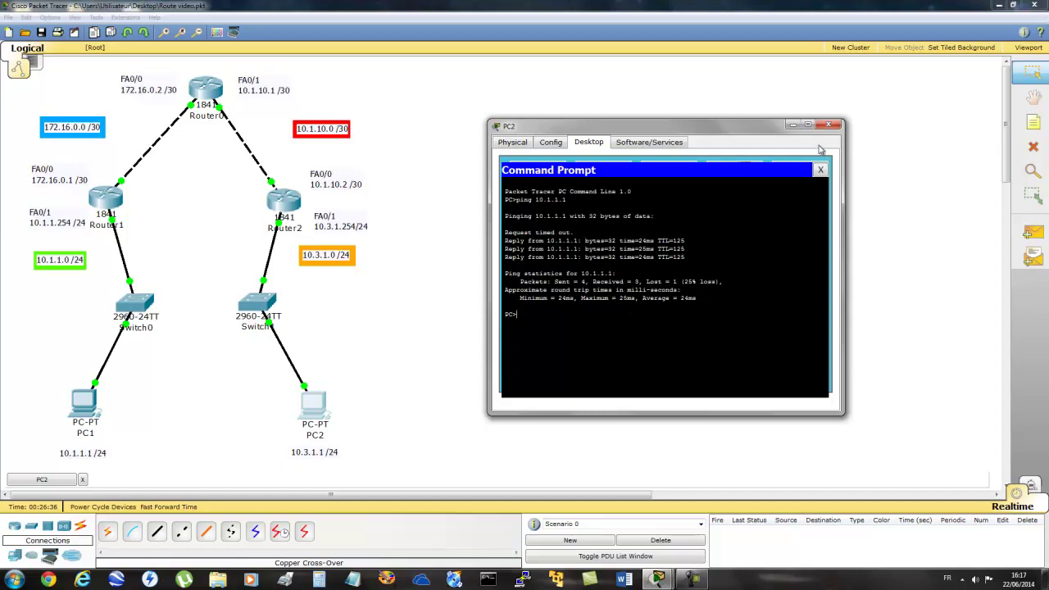
click(834, 124)
- Open PC1 clear of the topology diagram and review its IP address, subnet mask and default gateway
click(82, 403)
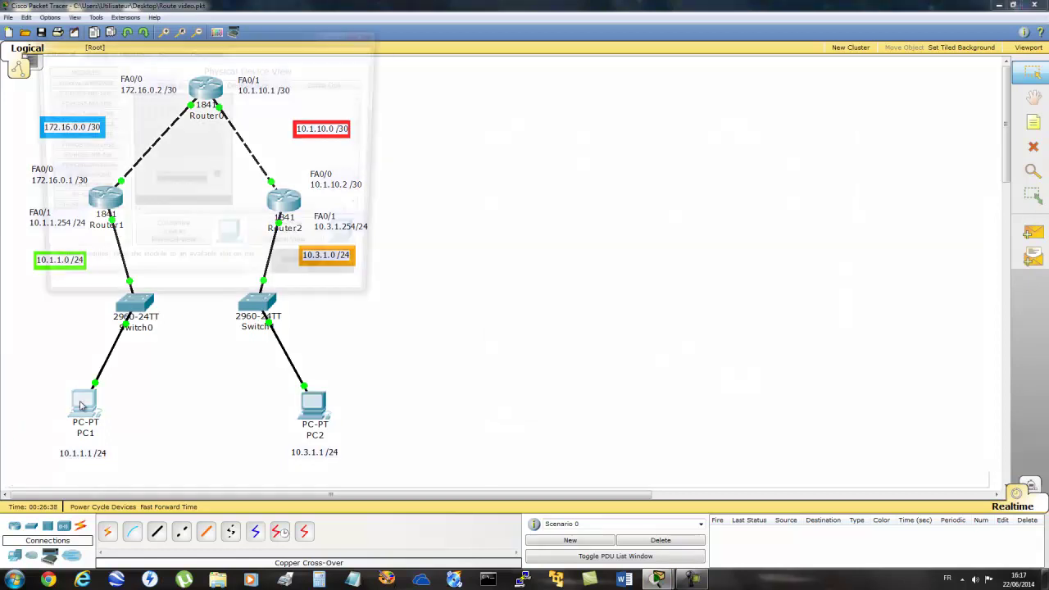
drag(246, 31, 631, 122)
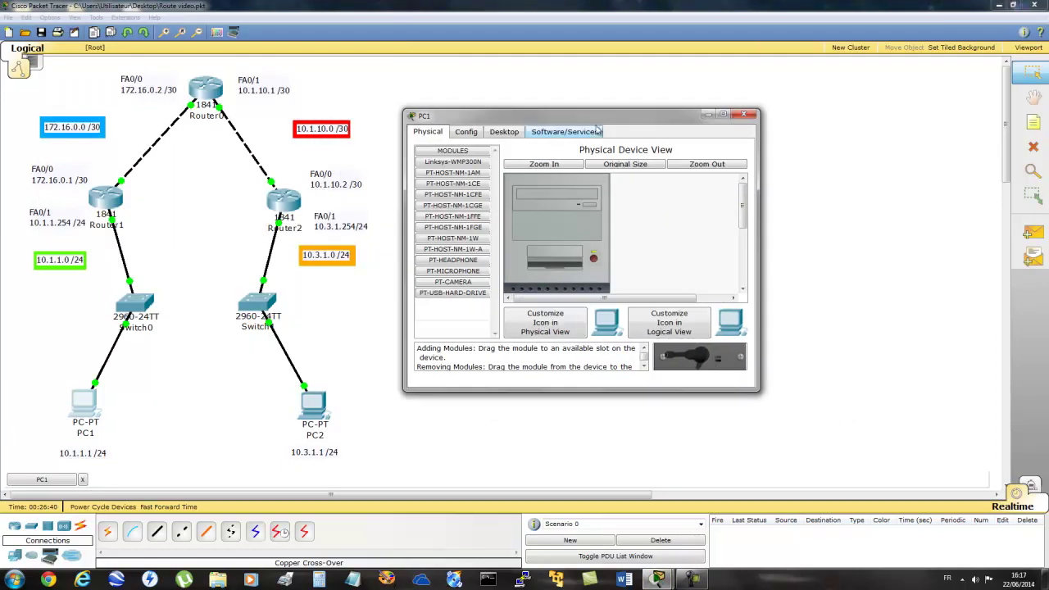
click(505, 133)
click(642, 183)
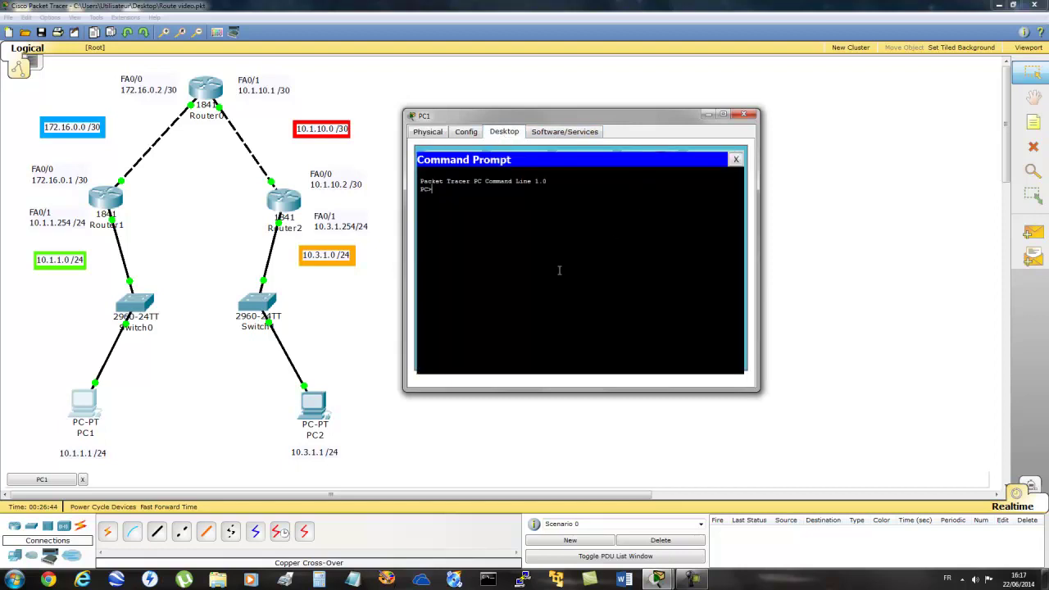
click(474, 133)
click(502, 133)
click(736, 159)
click(474, 182)
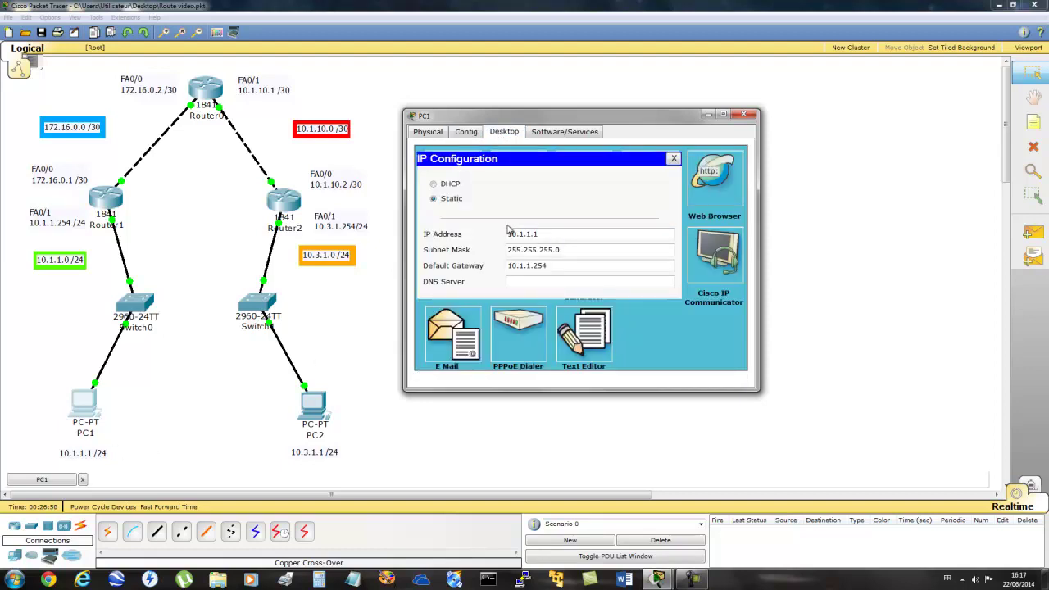
click(534, 249)
click(544, 267)
click(674, 159)
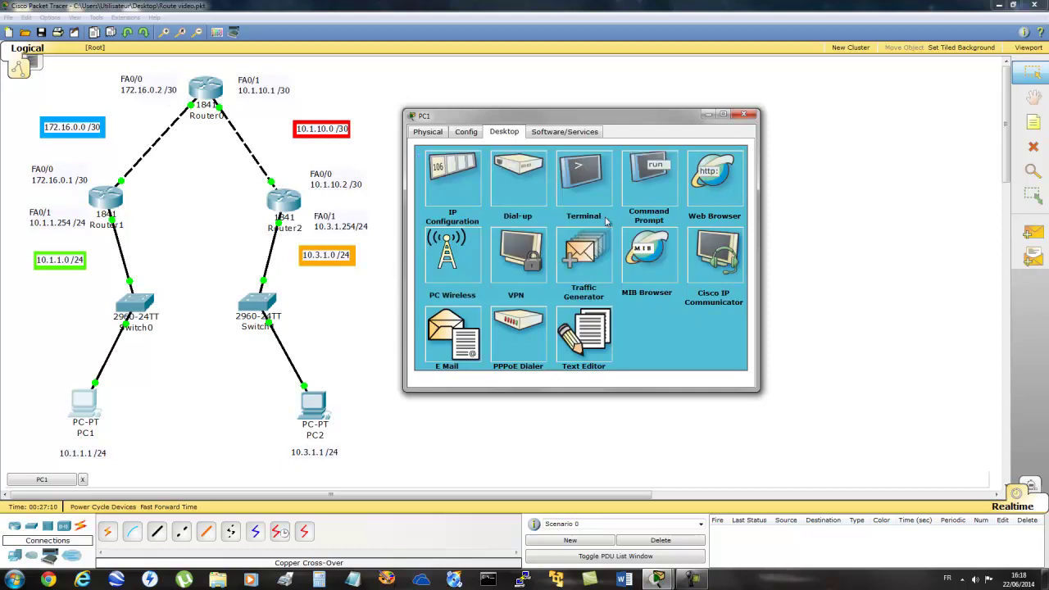
- Test connectivity from PC1 to PC2 by pinging 10.3.1.1 from its command prompt
click(645, 171)
text(ping 10)
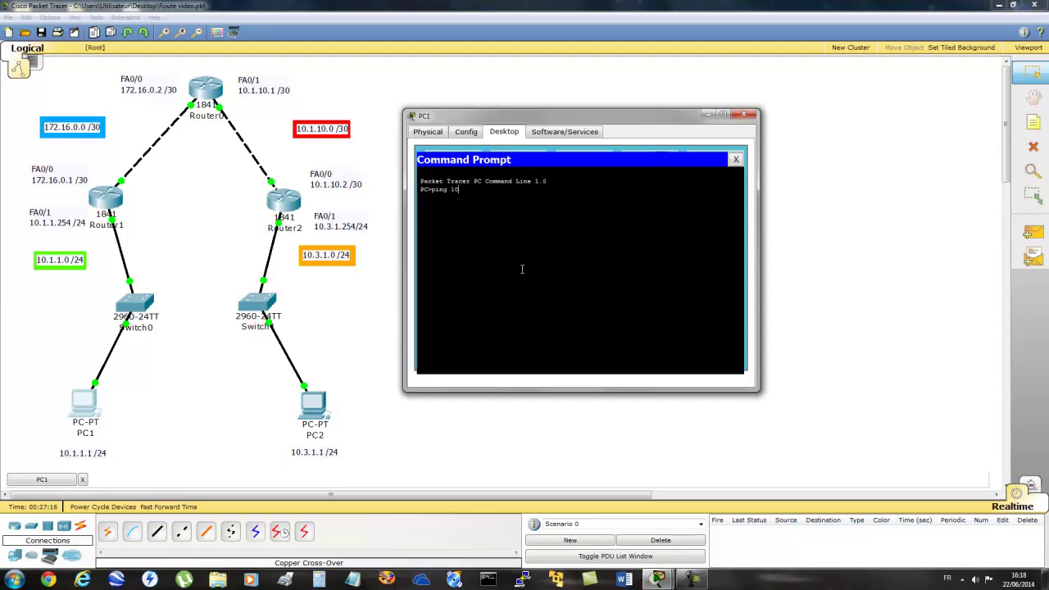
text(.3.1.1)
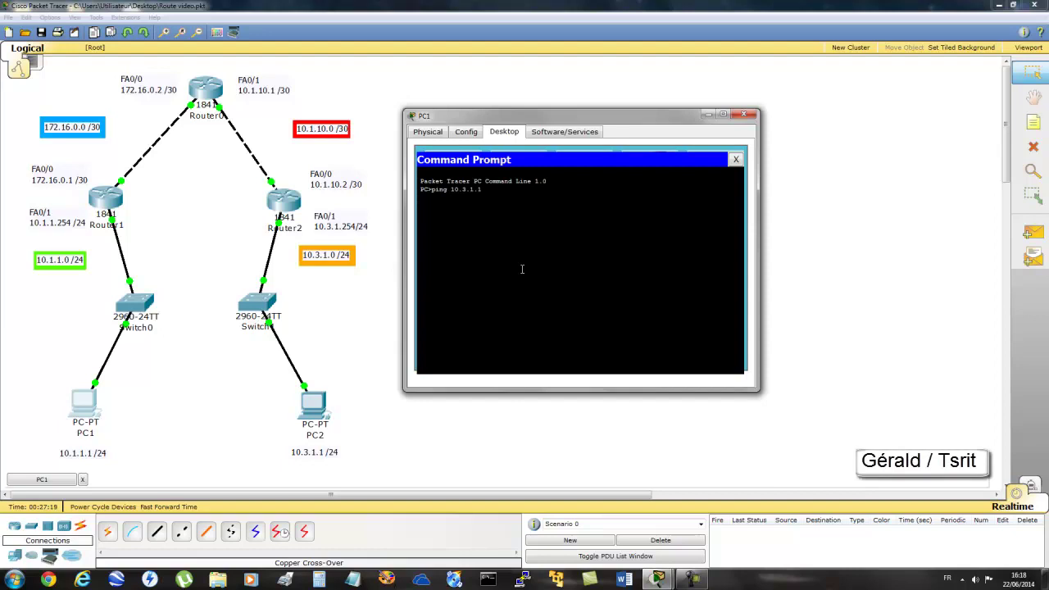
key(Return)
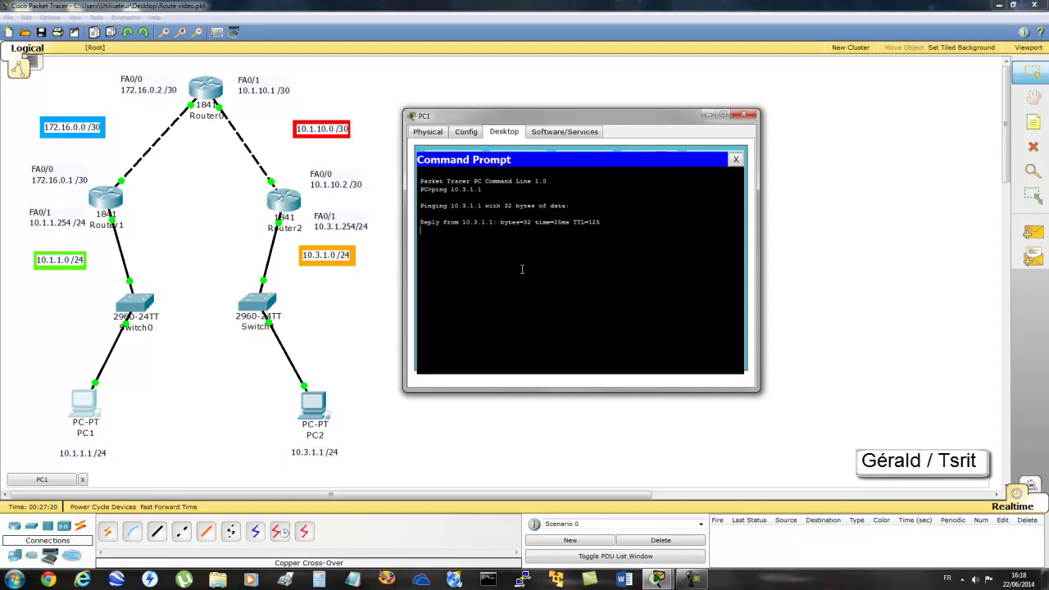